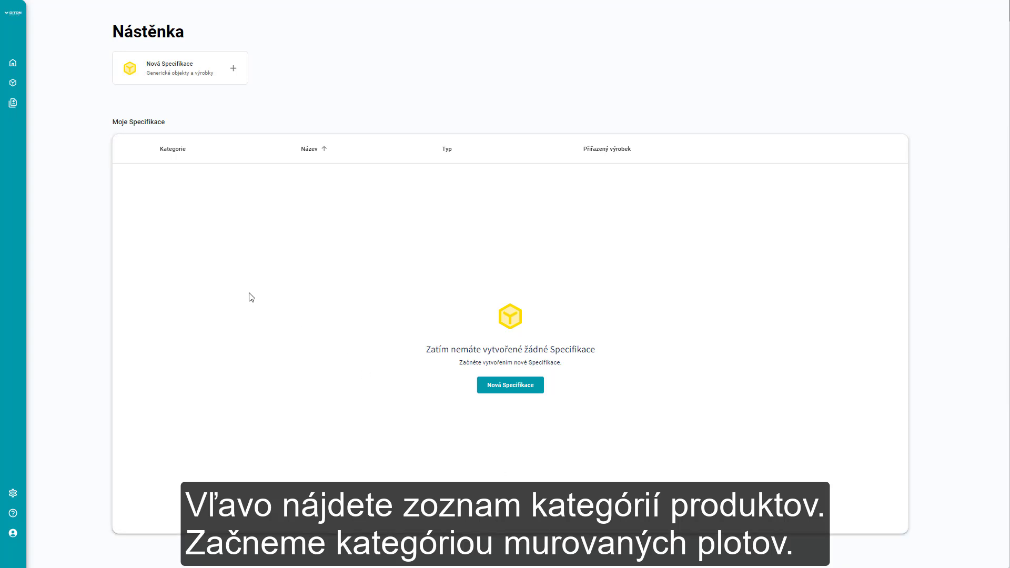
- Create a new specification in the zděné ploty category and assign the Viso product to it
{"action": "left_click", "coordinate": [21, 107]}
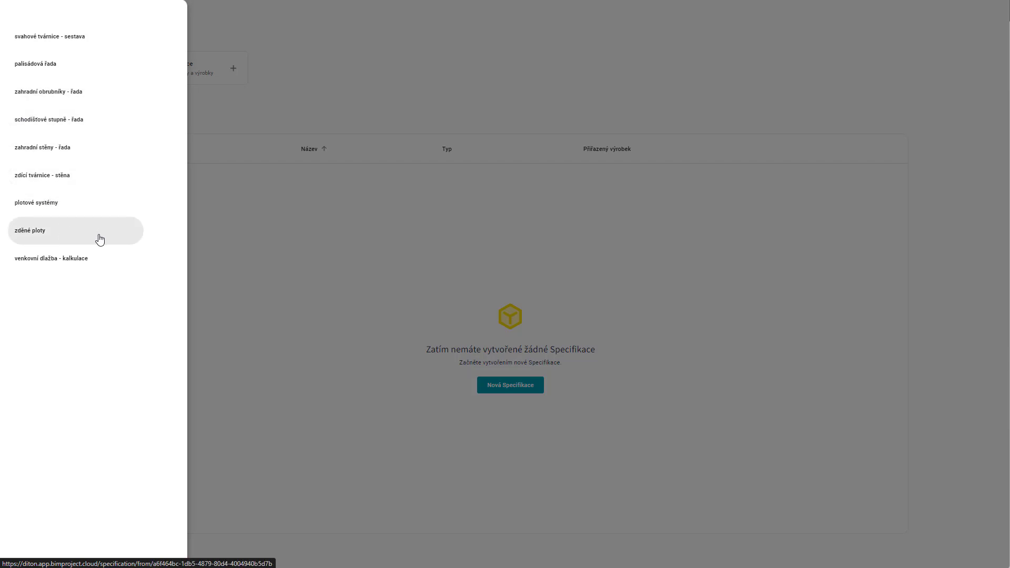
{"action": "left_click", "coordinate": [100, 240]}
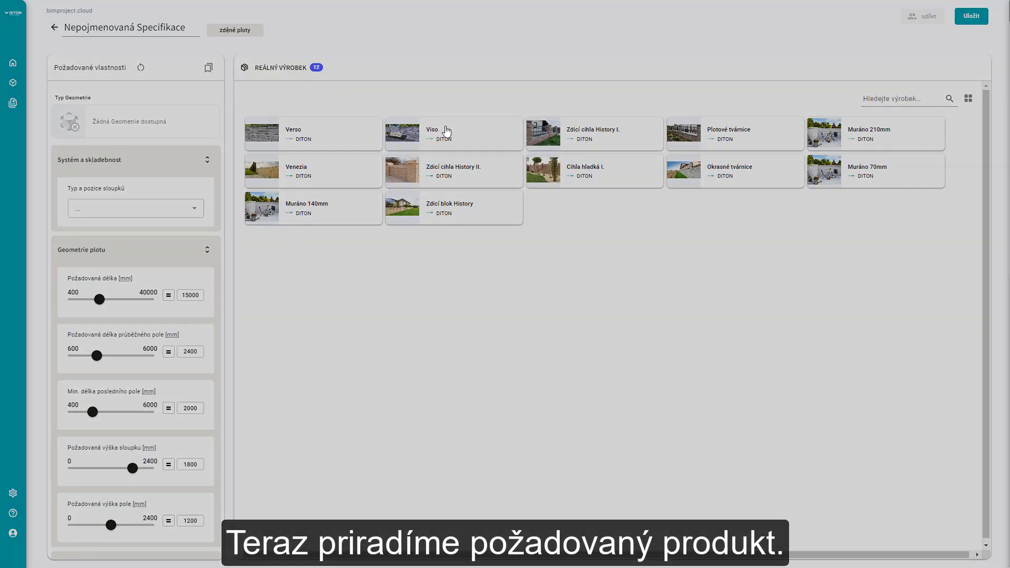
{"action": "left_click", "coordinate": [446, 131]}
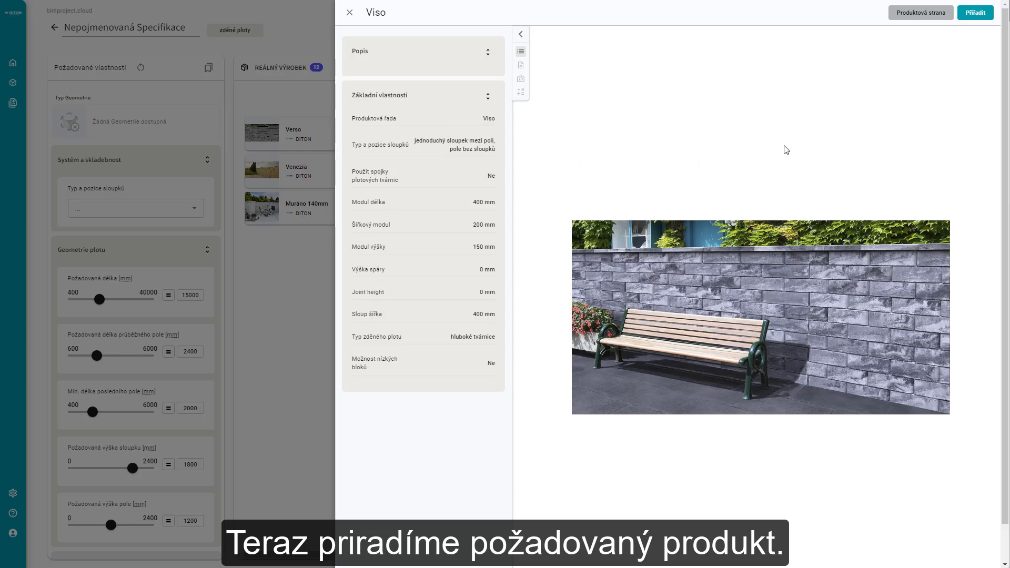
{"action": "left_click", "coordinate": [975, 16]}
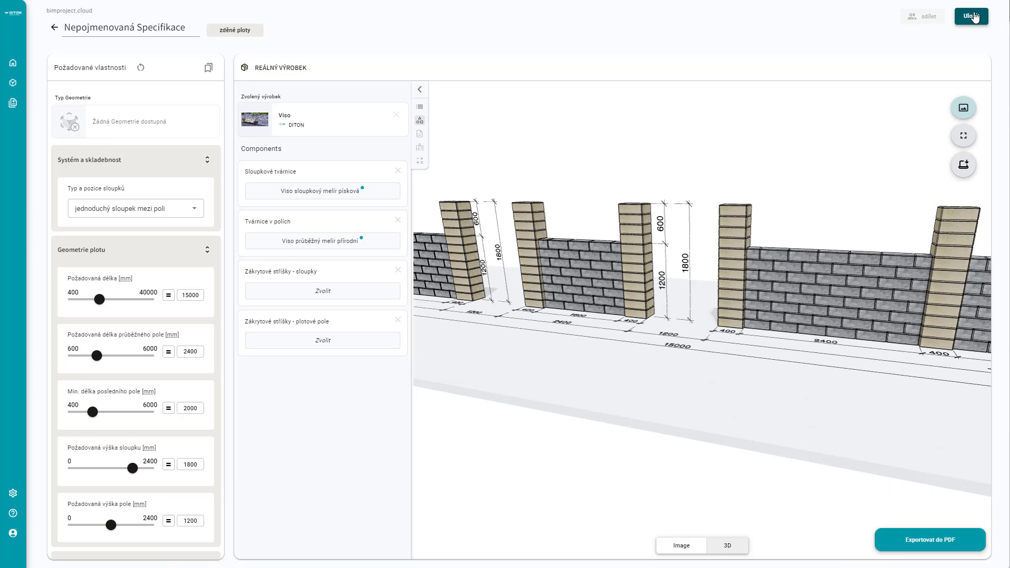
- Try the pole bez sloupků option for the column type and position, and restore jednoduchý sloupek mezi poli
{"action": "left_click", "coordinate": [158, 208]}
{"action": "left_click", "coordinate": [177, 252]}
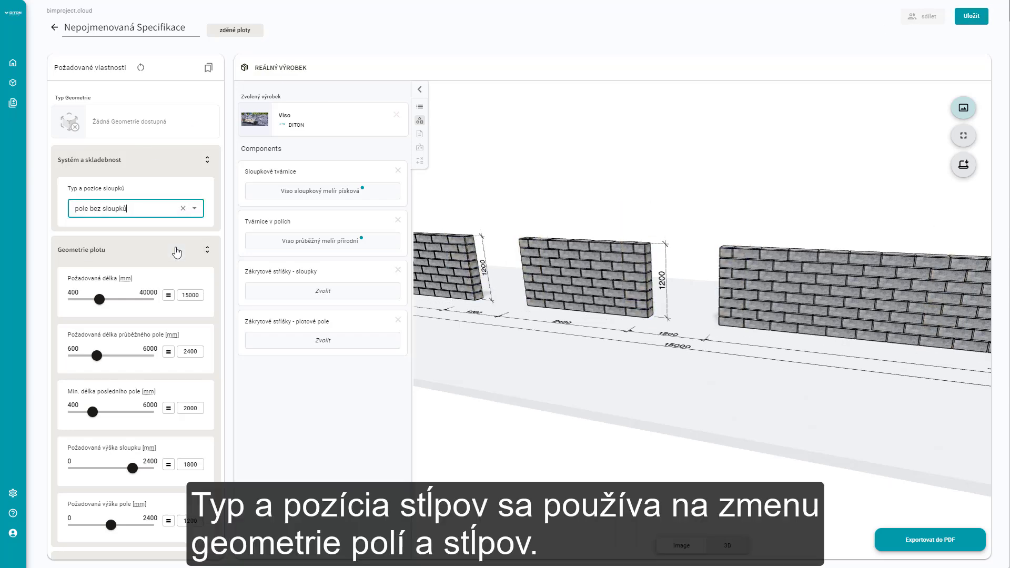
{"action": "left_click", "coordinate": [195, 209]}
{"action": "left_click", "coordinate": [186, 231]}
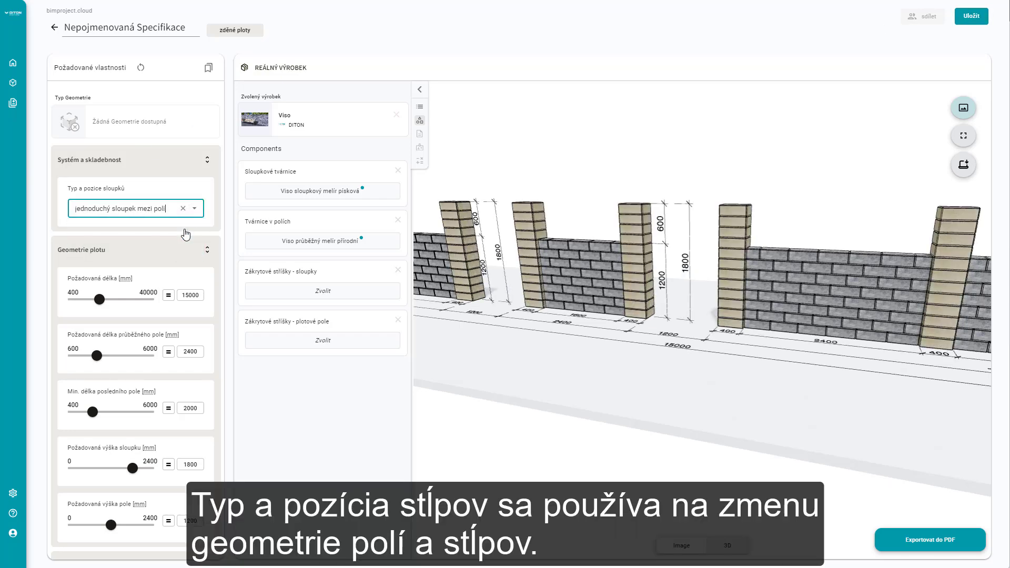
- Replace the preset product in the Sloupkové tvárnice component with Viso sloupkový melír marmo and save the component
{"action": "left_click", "coordinate": [375, 195]}
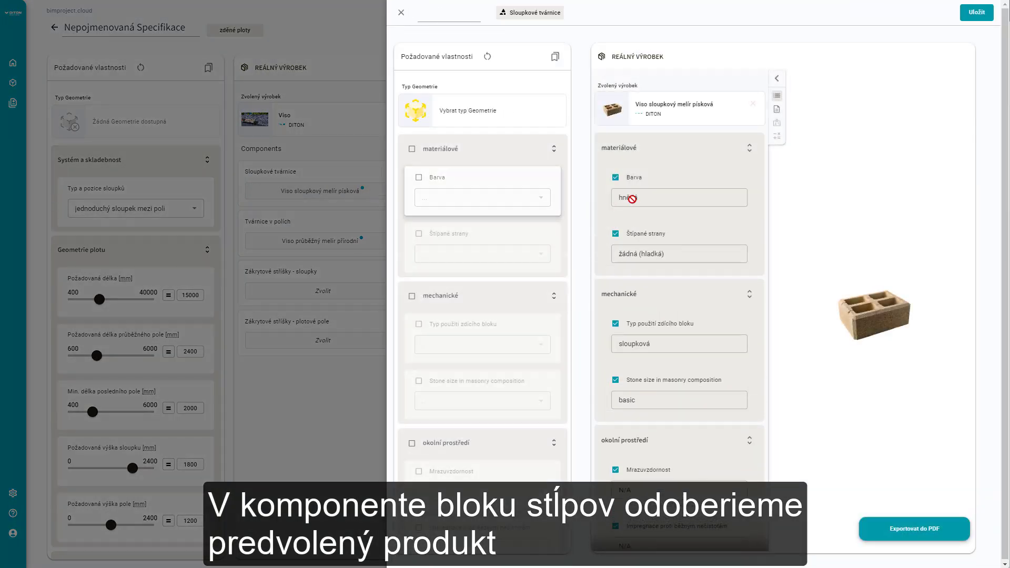
{"action": "left_click", "coordinate": [754, 105]}
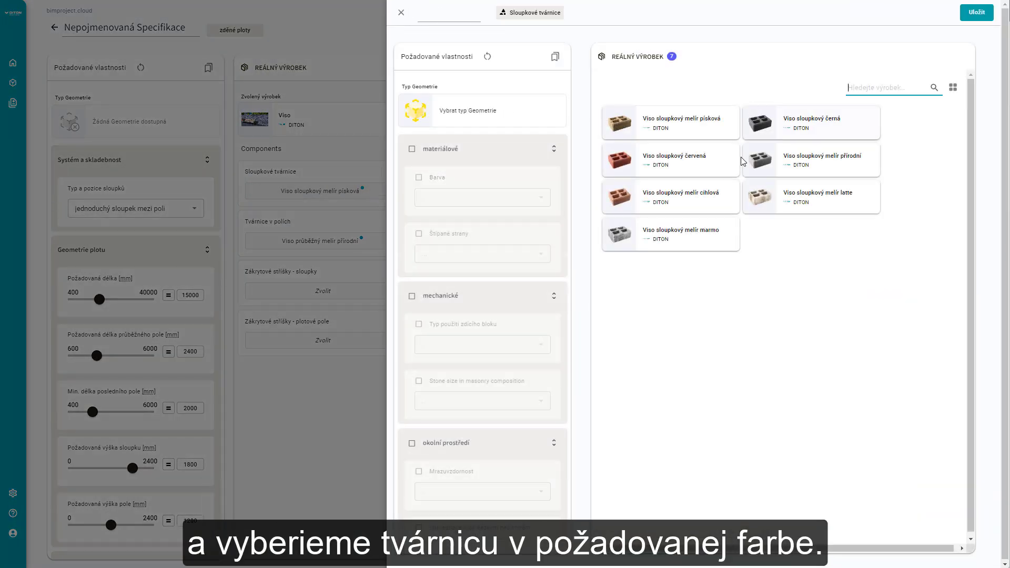
{"action": "left_click", "coordinate": [728, 230]}
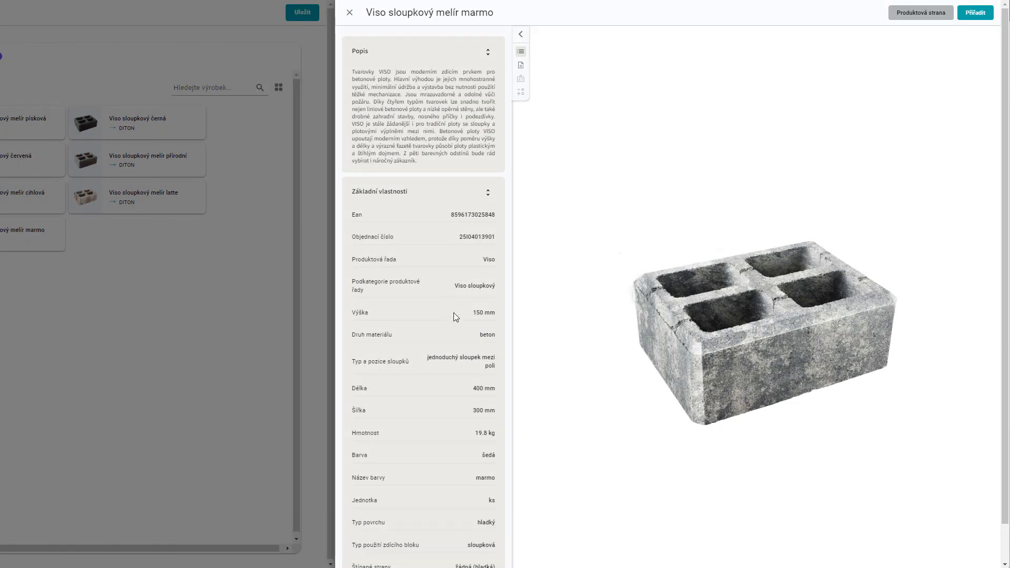
{"action": "scroll", "coordinate": [462, 339], "scroll_direction": "down", "scroll_amount": 1}
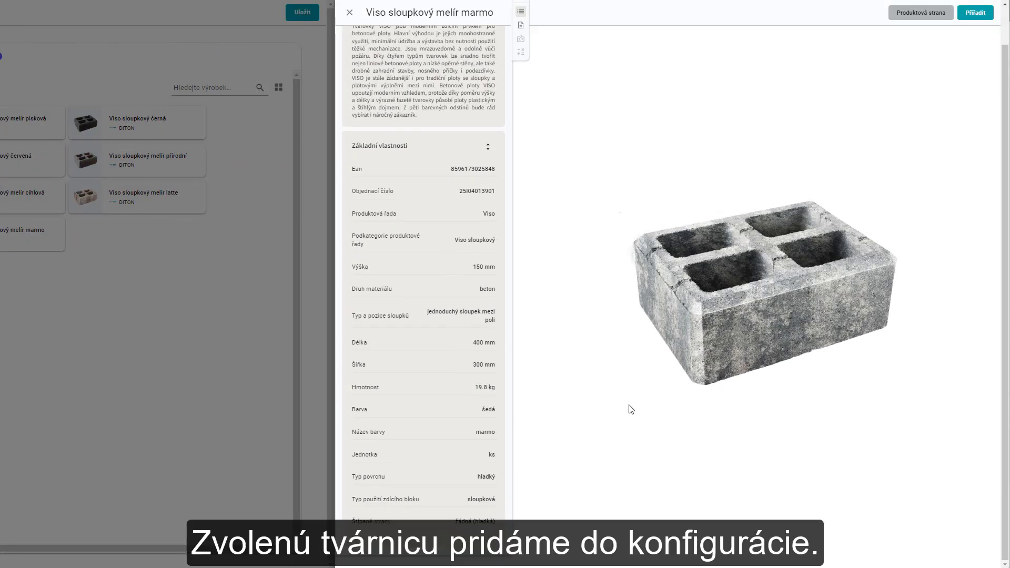
{"action": "left_click", "coordinate": [977, 15]}
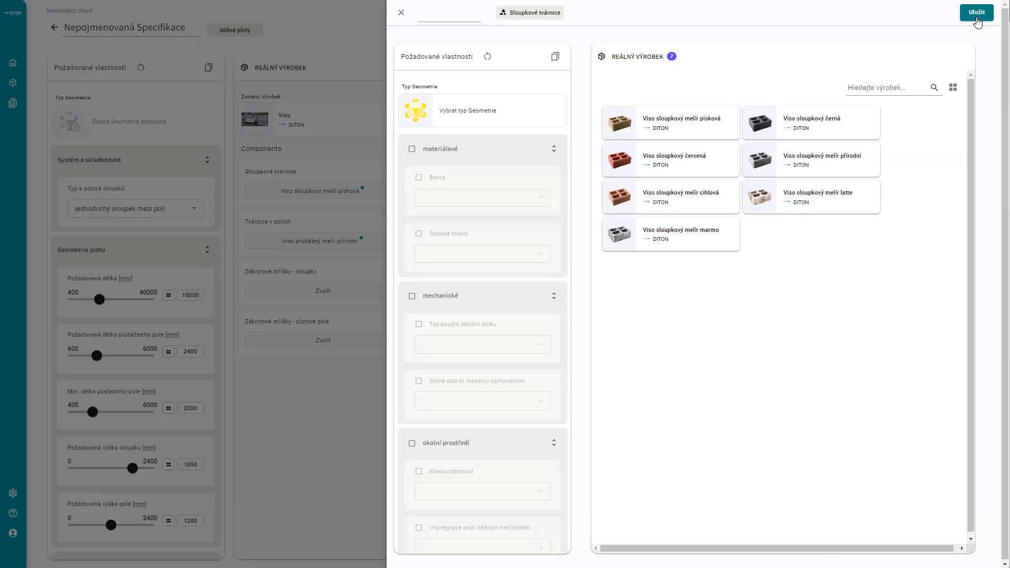
{"action": "left_click", "coordinate": [977, 13]}
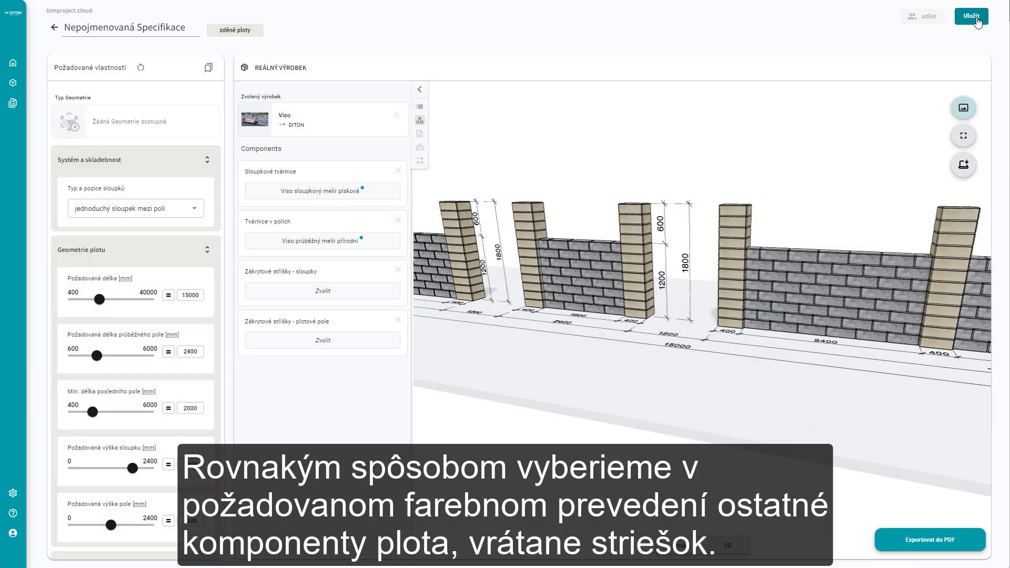
{"action": "left_click", "coordinate": [977, 20]}
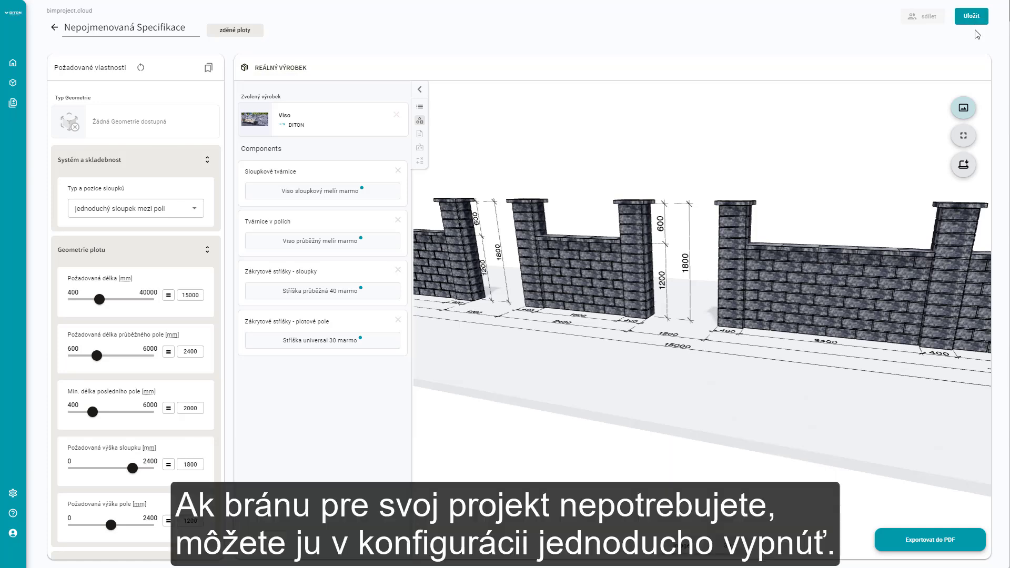
- Remove the second gate from the fence by setting Vložená brána 2 to Ne
{"action": "scroll", "coordinate": [185, 324], "scroll_direction": "down", "scroll_amount": 15}
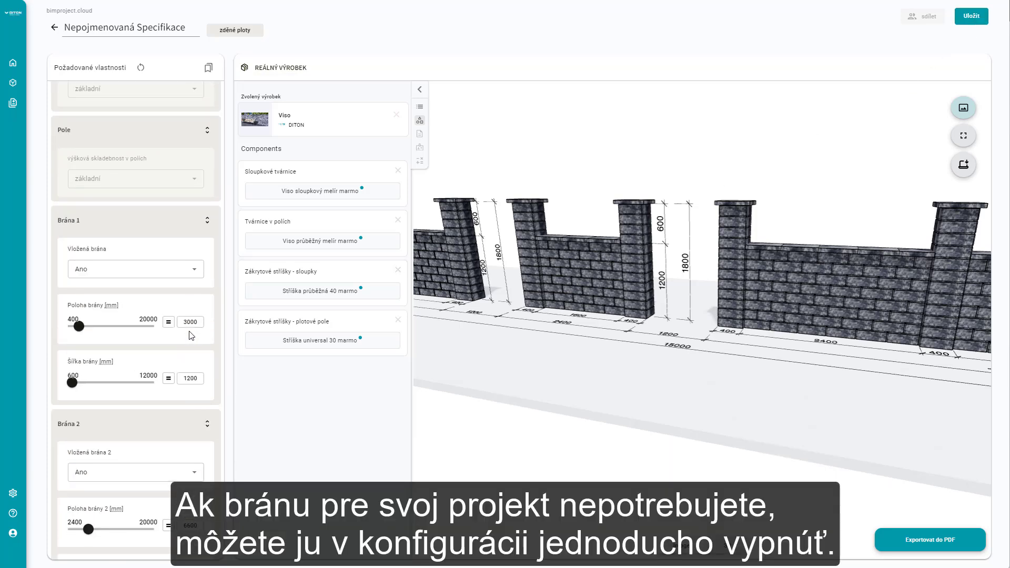
{"action": "left_click", "coordinate": [196, 298]}
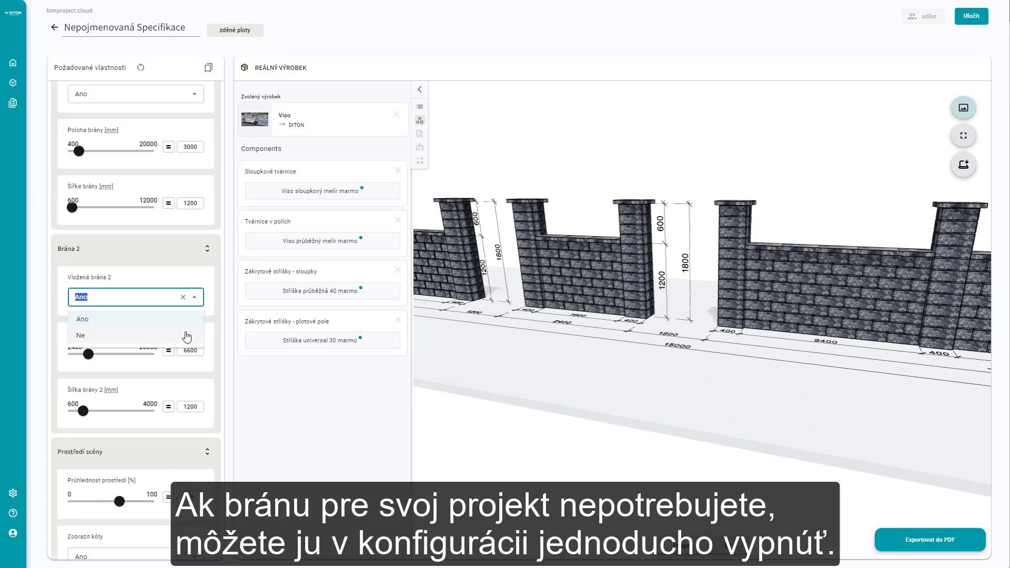
{"action": "left_click", "coordinate": [188, 334]}
- Set the position of the first gate (Poloha brány) to 5000 mm
{"action": "scroll", "coordinate": [187, 337], "scroll_direction": "up", "scroll_amount": 2}
{"action": "left_click", "coordinate": [194, 235]}
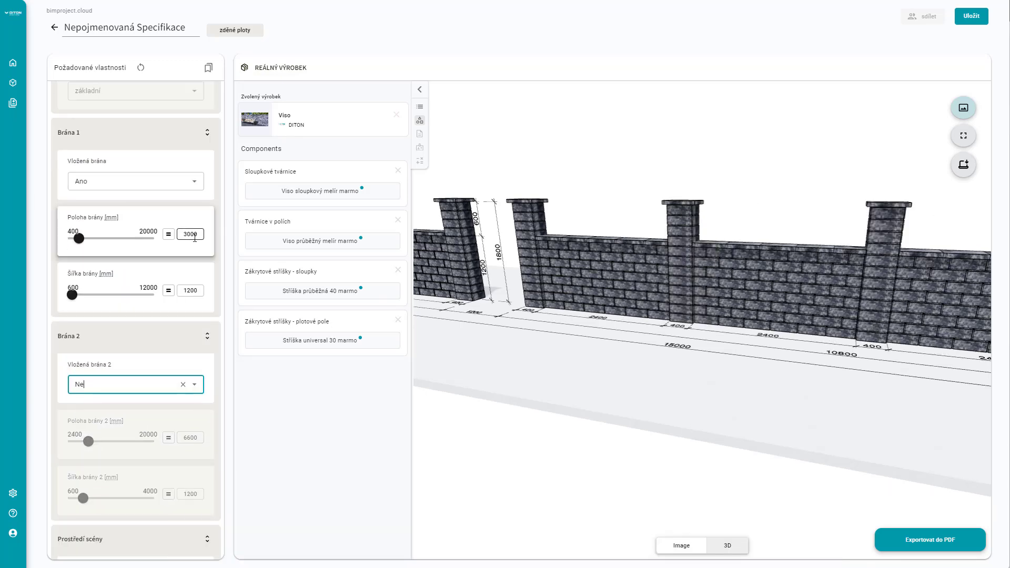
{"action": "double_click", "coordinate": [195, 237]}
{"action": "type", "text": "5000"}
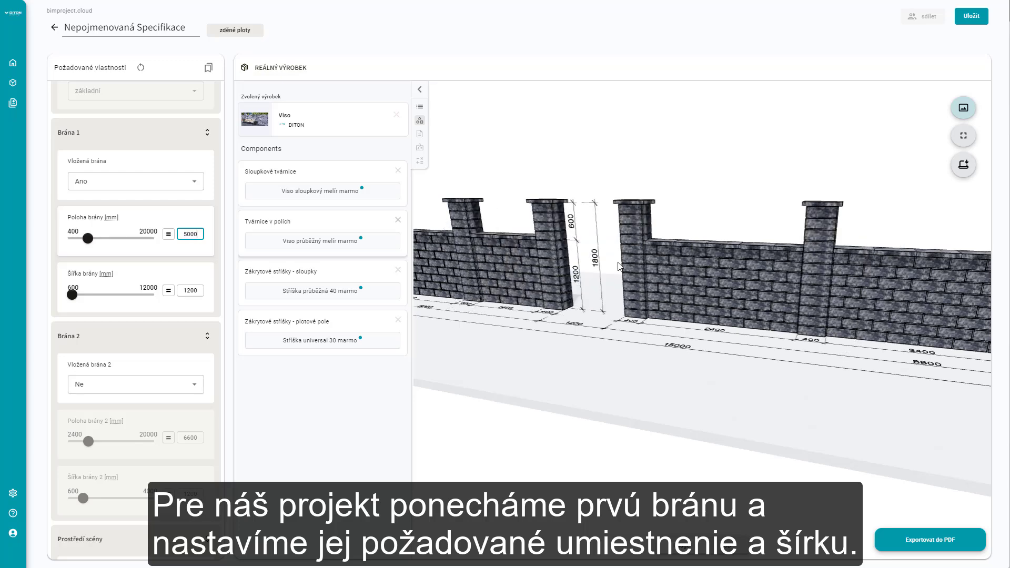
- Set the required fence length to 20000 mm and the required length of the continuous field to 1800 mm
{"action": "left_click_drag", "start_coordinate": [942, 363], "coordinate": [742, 347]}
{"action": "scroll", "coordinate": [742, 347], "scroll_direction": "down", "scroll_amount": 3}
{"action": "scroll", "coordinate": [710, 348], "scroll_direction": "up", "scroll_amount": 2}
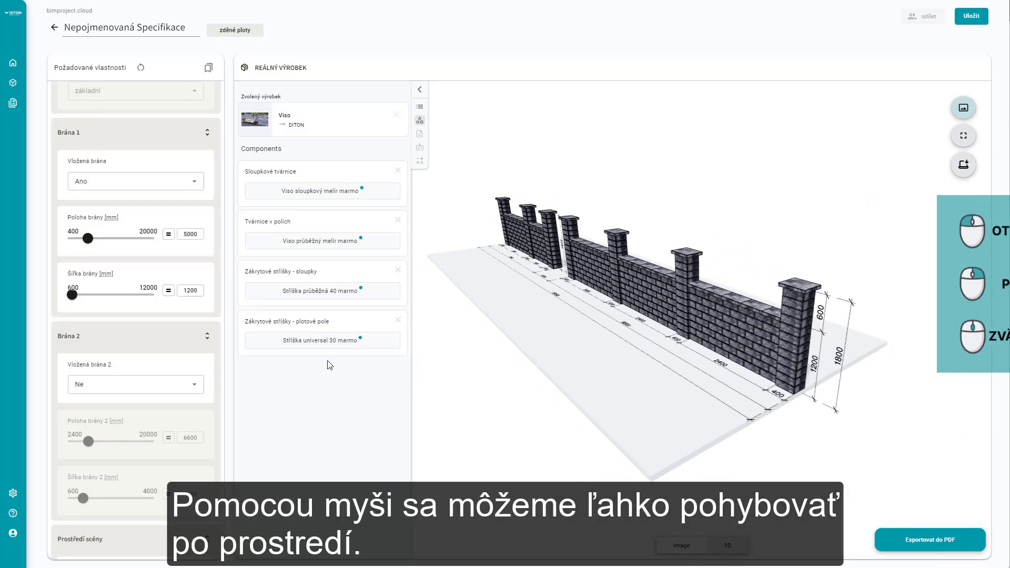
{"action": "scroll", "coordinate": [216, 295], "scroll_direction": "up", "scroll_amount": 10}
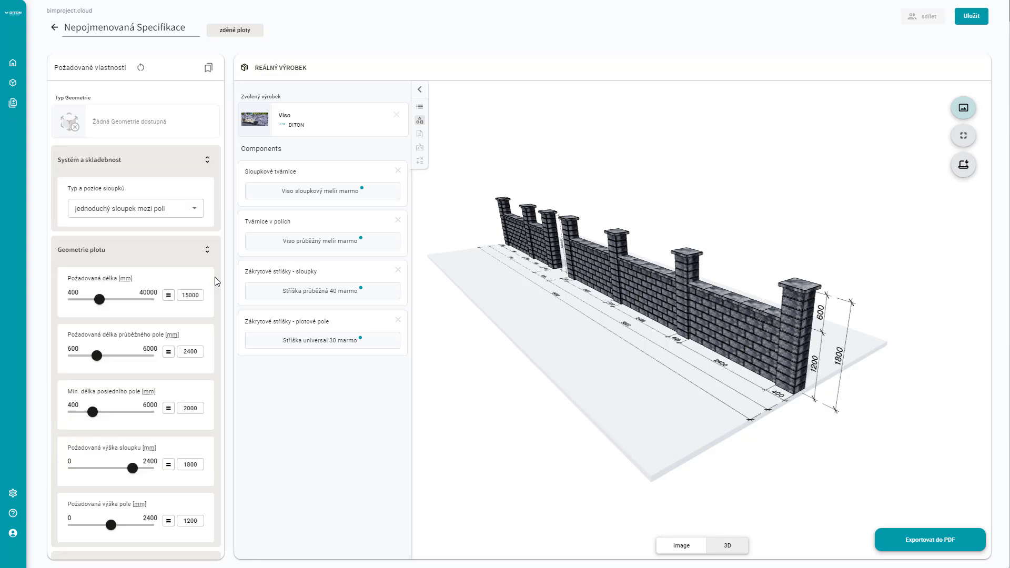
{"action": "double_click", "coordinate": [190, 300]}
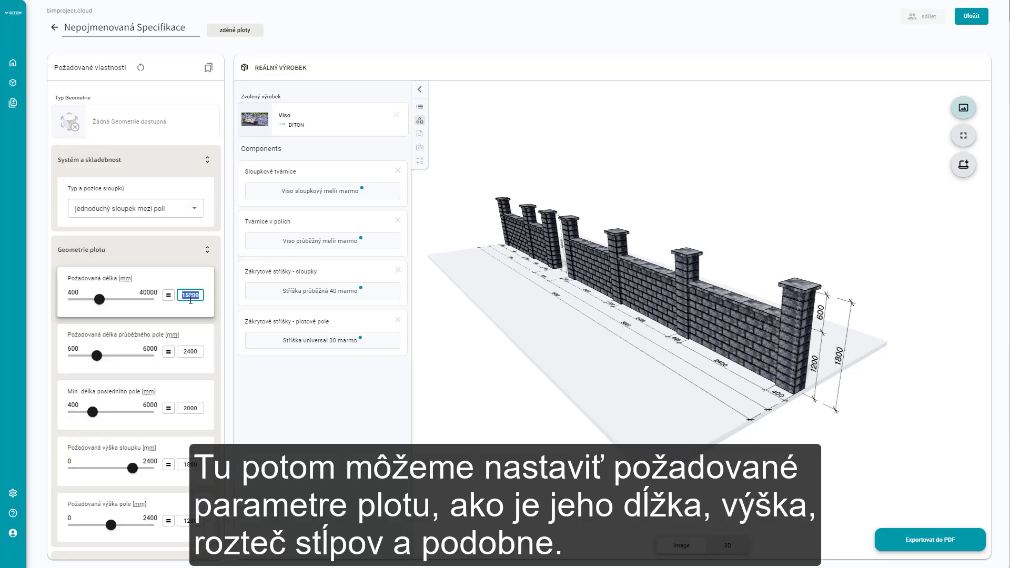
{"action": "type", "text": "20000"}
{"action": "left_click", "coordinate": [191, 351]}
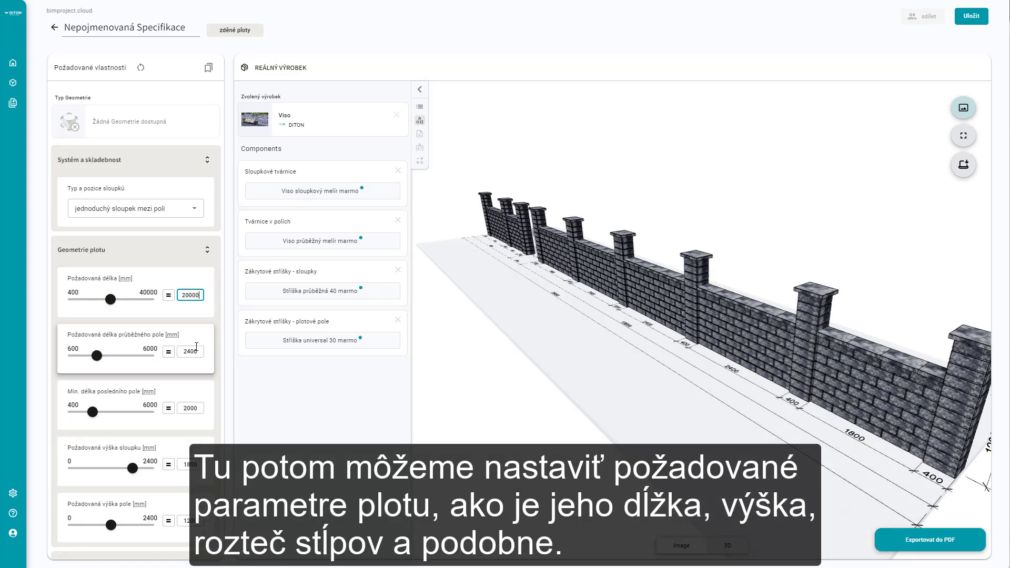
{"action": "type", "text": "1800"}
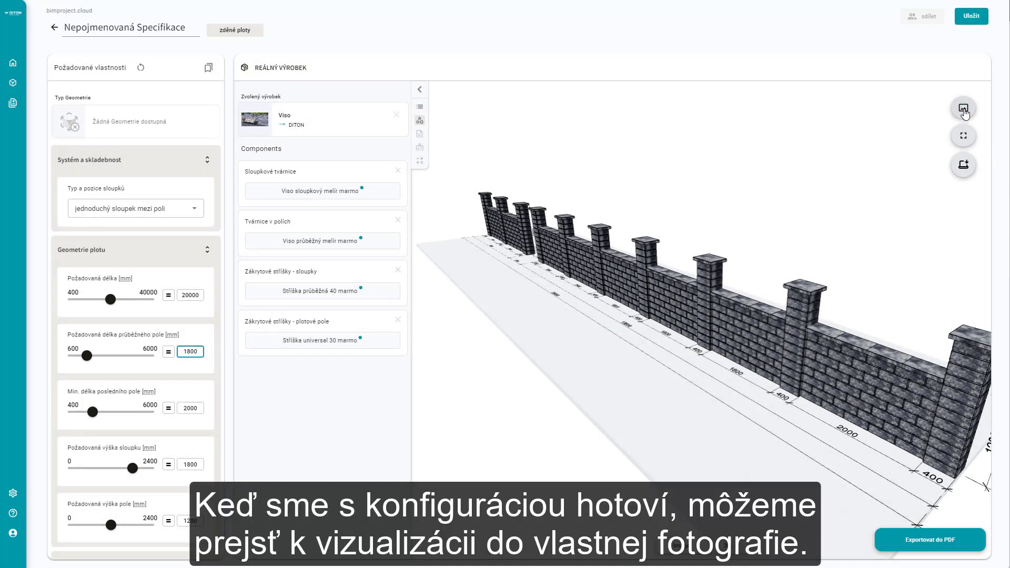
- Load the photo foto.jpg as the background of the fence visualization
{"action": "left_click", "coordinate": [964, 109]}
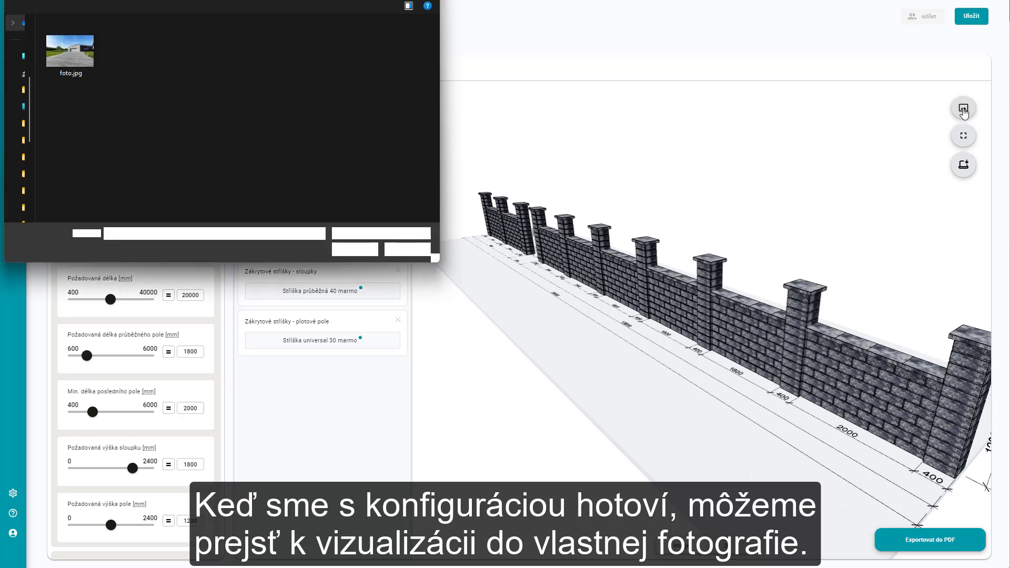
{"action": "left_click", "coordinate": [92, 58]}
{"action": "left_click", "coordinate": [349, 250]}
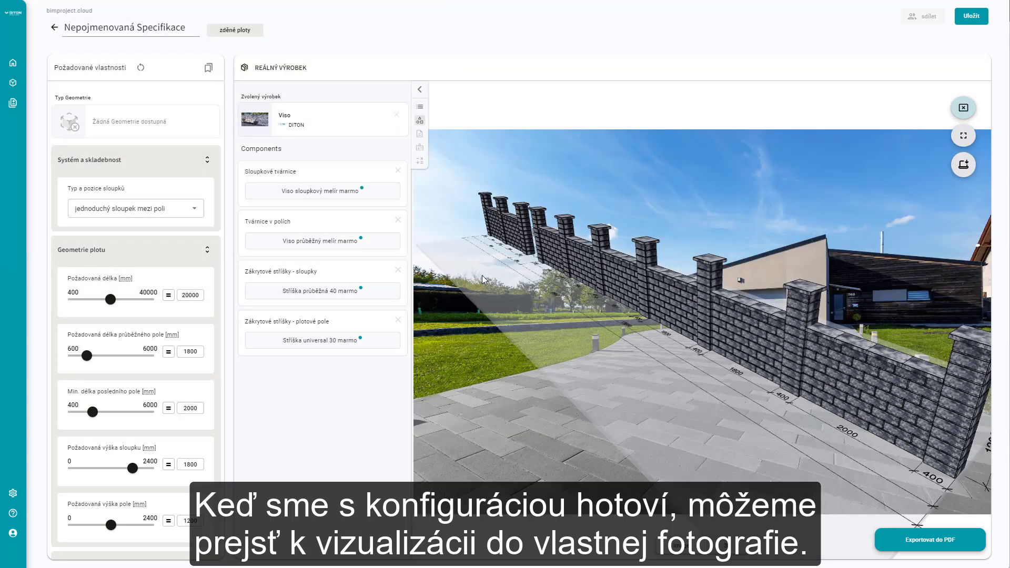
- Set the scene environment's transparency to 100 % and turn off the dimensions by setting Zobrazit kóty to Ne
{"action": "scroll", "coordinate": [208, 273], "scroll_direction": "down", "scroll_amount": 15}
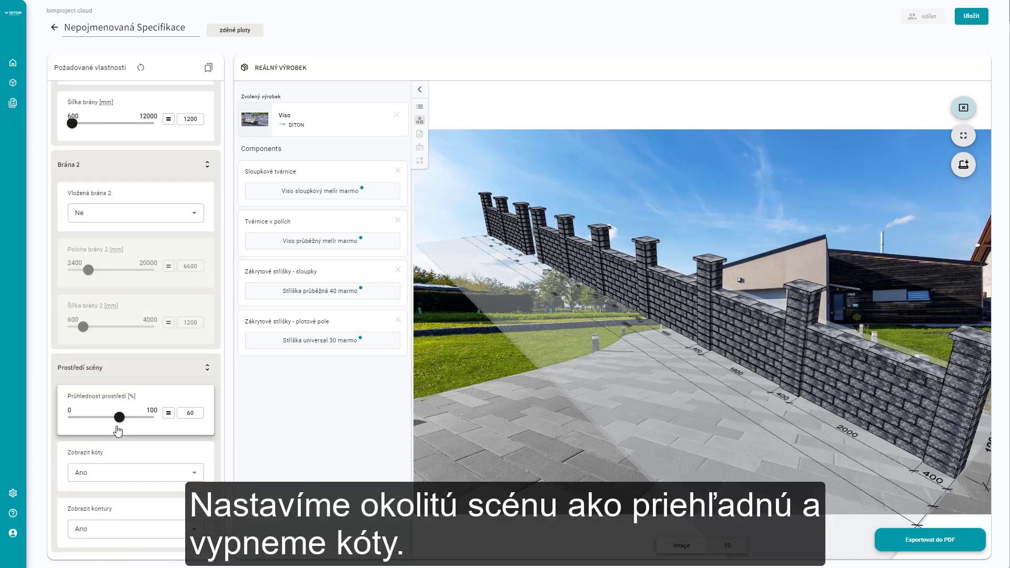
{"action": "left_click_drag", "start_coordinate": [119, 419], "coordinate": [163, 424]}
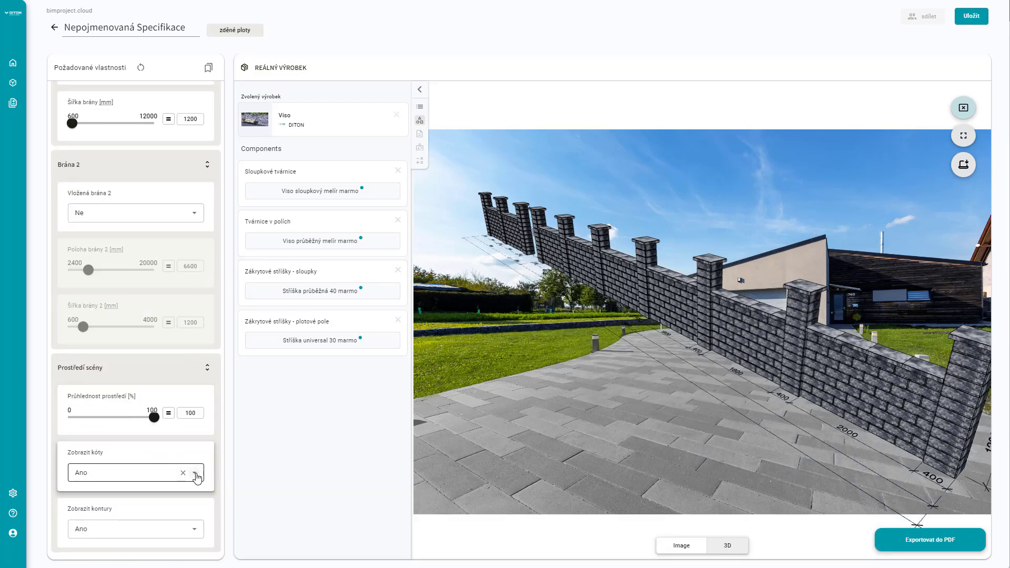
{"action": "left_click", "coordinate": [195, 473]}
{"action": "left_click", "coordinate": [166, 511]}
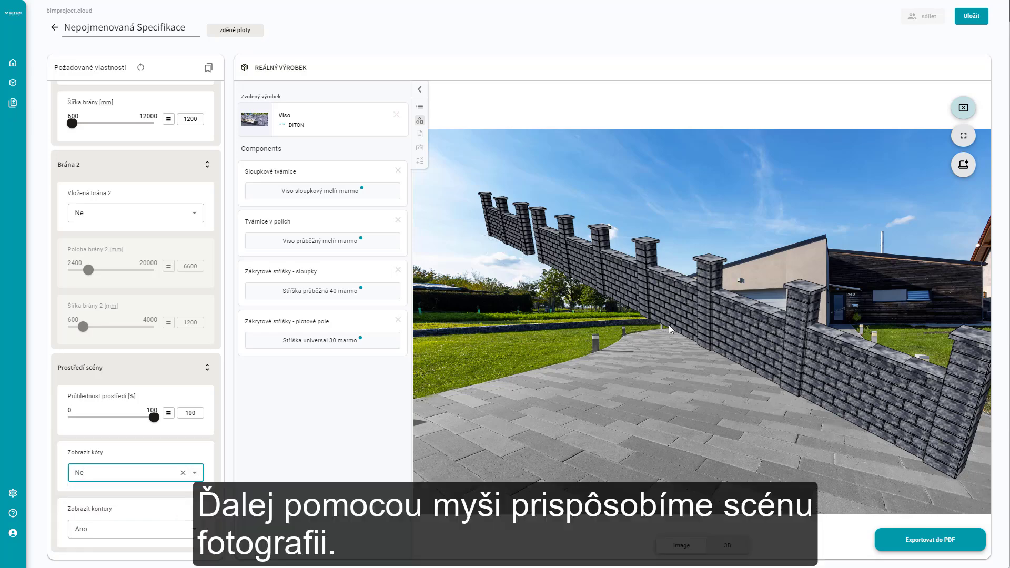
- Fit the fence model's perspective and scale to the photo so it stands along the left edge of the paved driveway
{"action": "left_click_drag", "start_coordinate": [668, 324], "coordinate": [613, 329]}
{"action": "scroll", "coordinate": [677, 254], "scroll_direction": "down", "scroll_amount": 5}
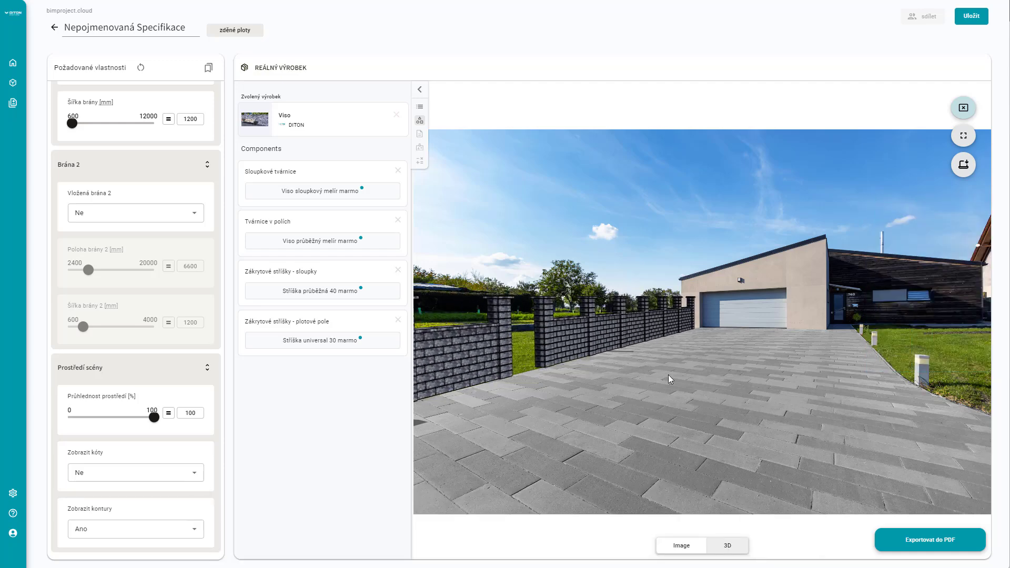
- Export the design to PDF with the project name Můj Plot 1 and review the pages of the exported document
{"action": "left_click", "coordinate": [913, 542]}
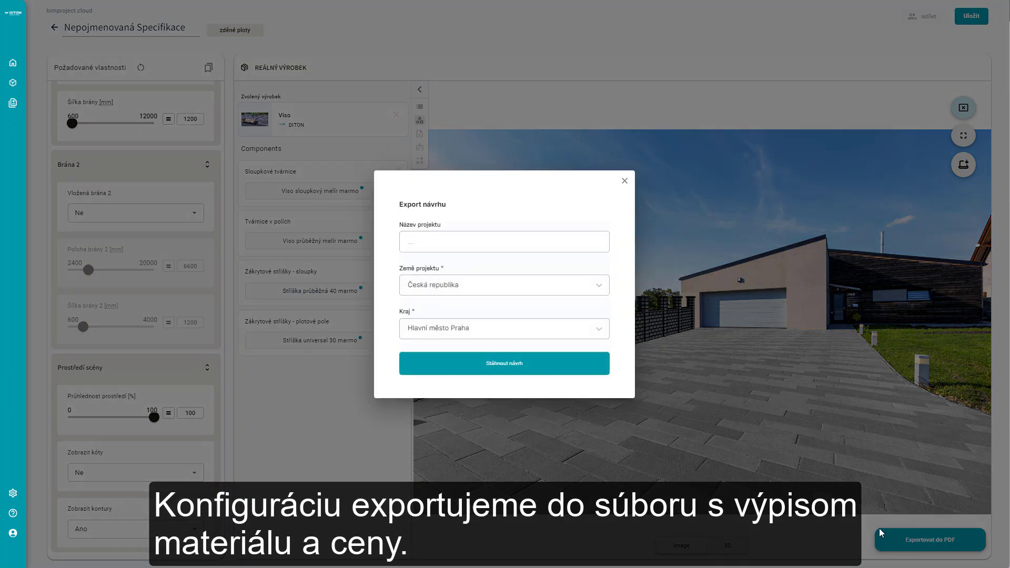
{"action": "left_click", "coordinate": [473, 243]}
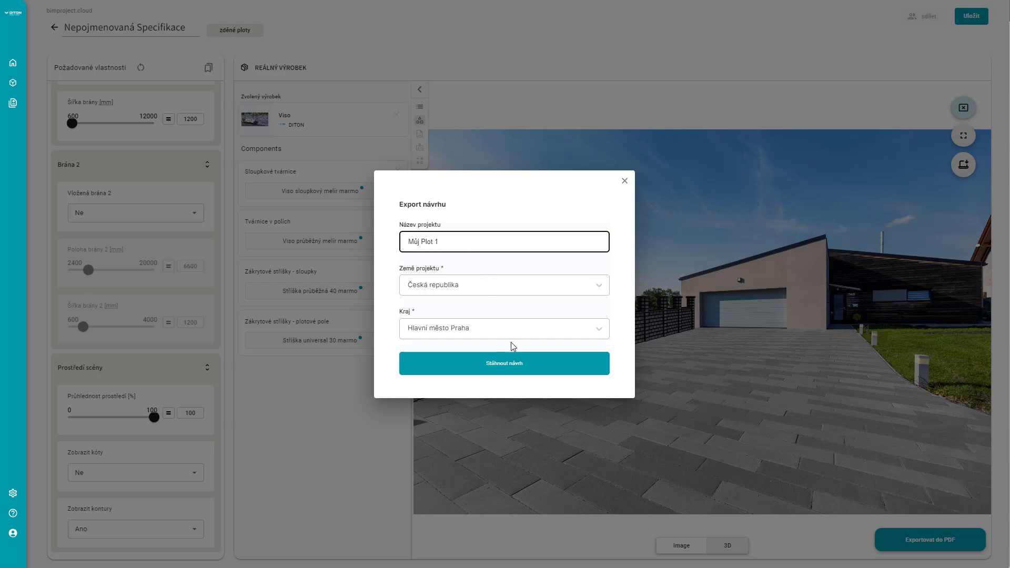
{"action": "left_click", "coordinate": [538, 369]}
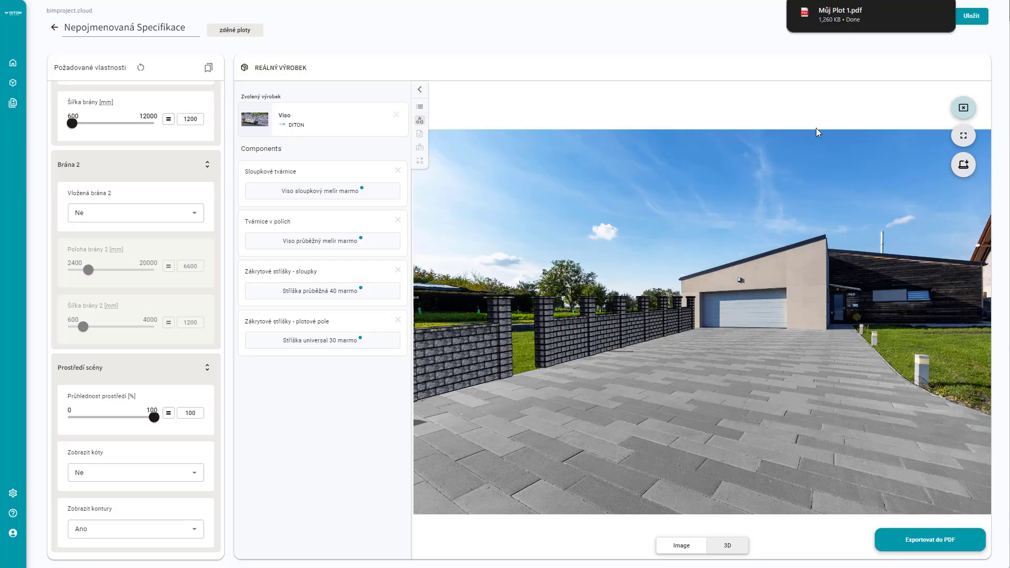
{"action": "left_click", "coordinate": [862, 16]}
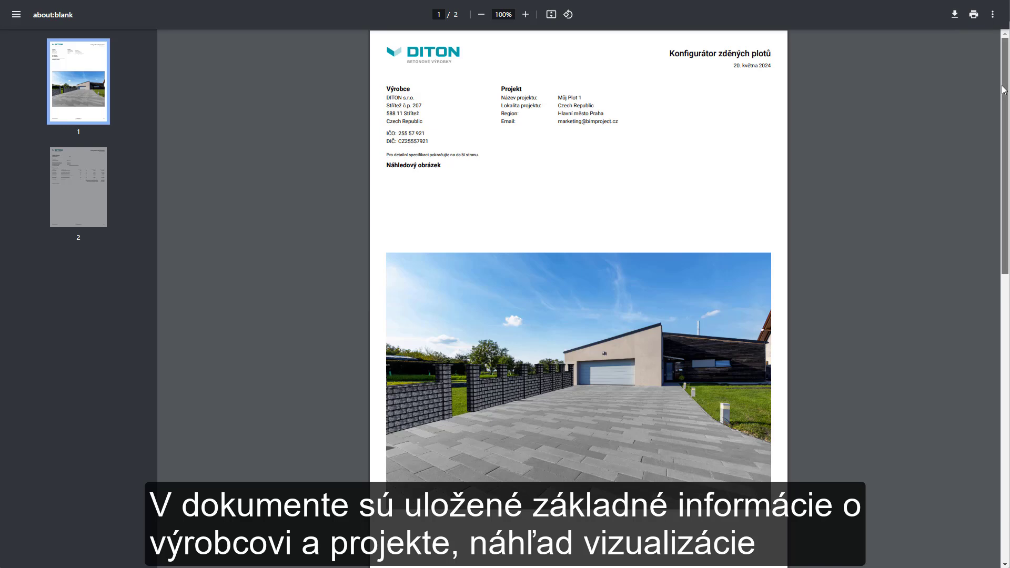
{"action": "left_click_drag", "start_coordinate": [1004, 90], "coordinate": [1007, 389]}
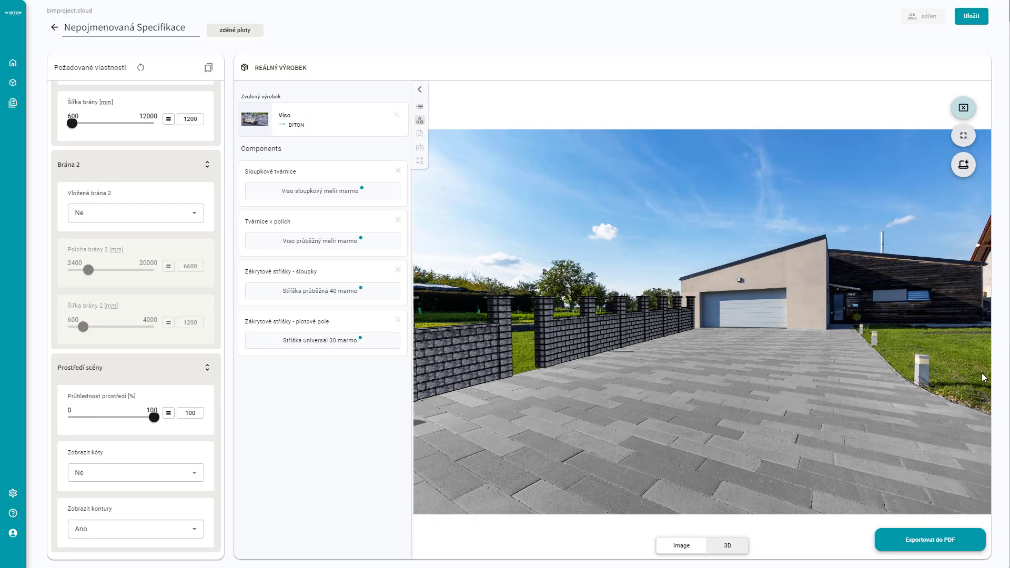
- Rename the specification to Plot Viso
{"action": "left_click", "coordinate": [174, 23]}
{"action": "key", "text": "ctrl+a"}
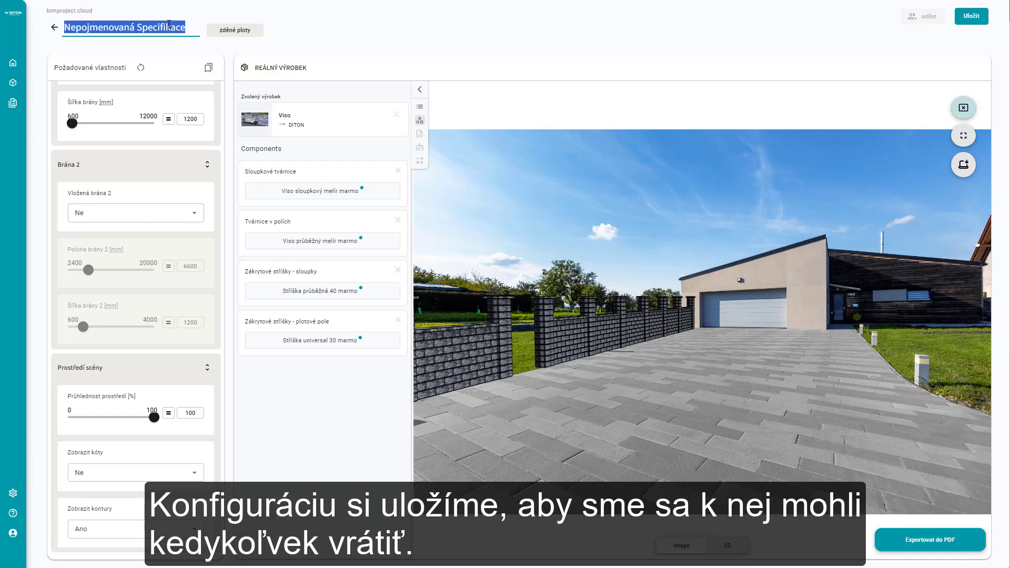
{"action": "type", "text": "Plot Viso"}
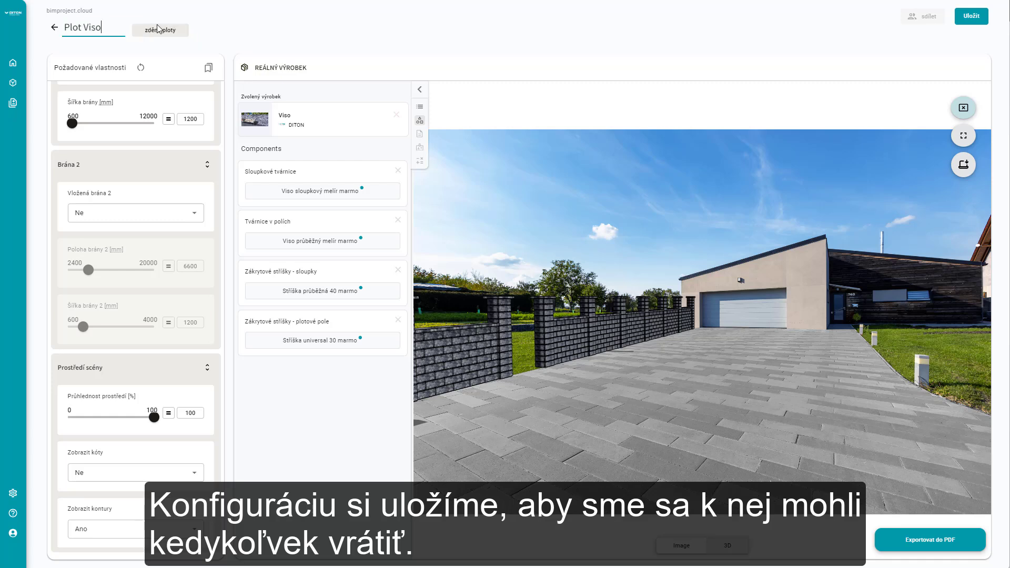
- Save the specification and store the finished fence visualization as an image
{"action": "left_click", "coordinate": [965, 21]}
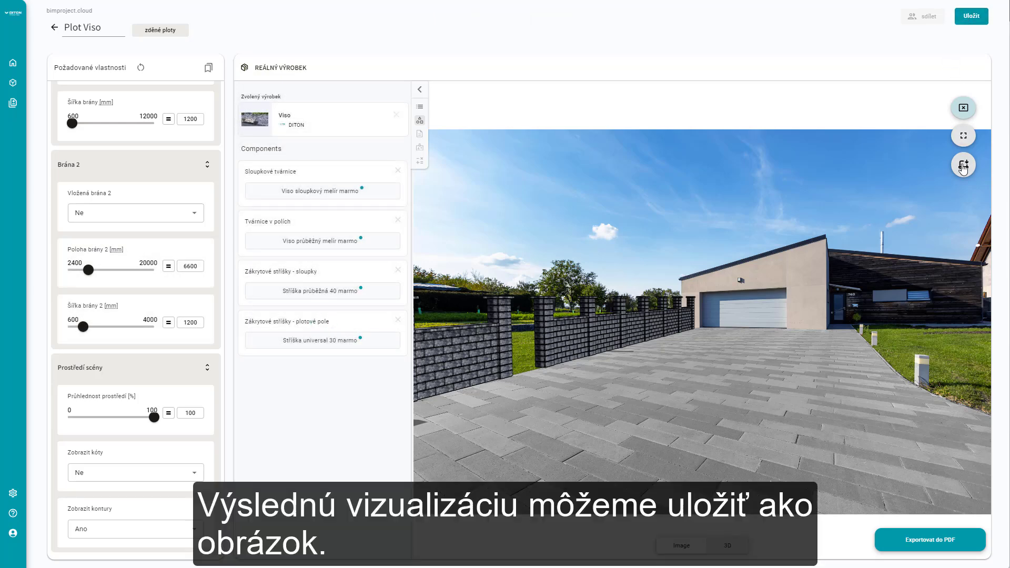
{"action": "left_click", "coordinate": [964, 166]}
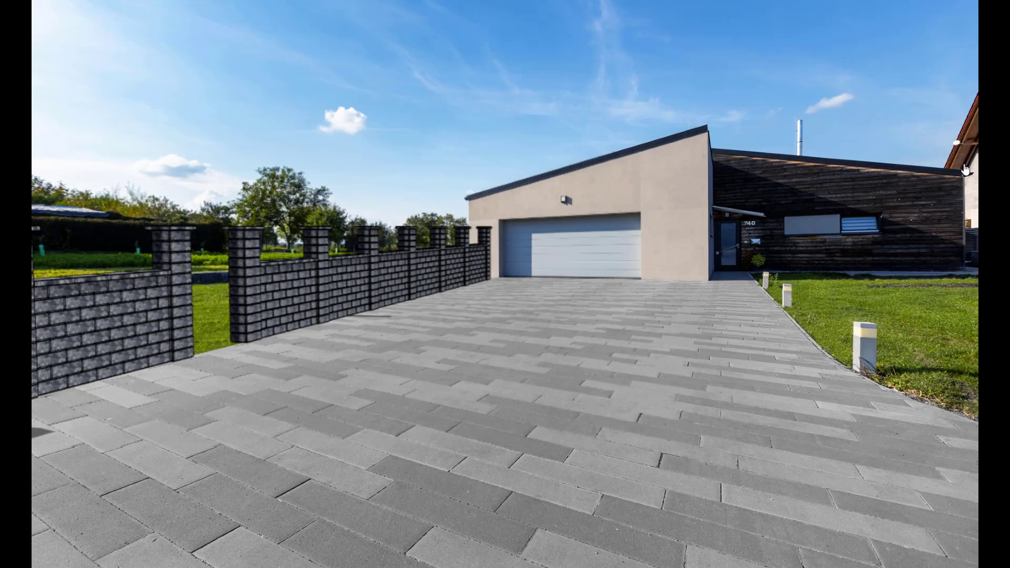
{"action": "key", "text": "Escape"}
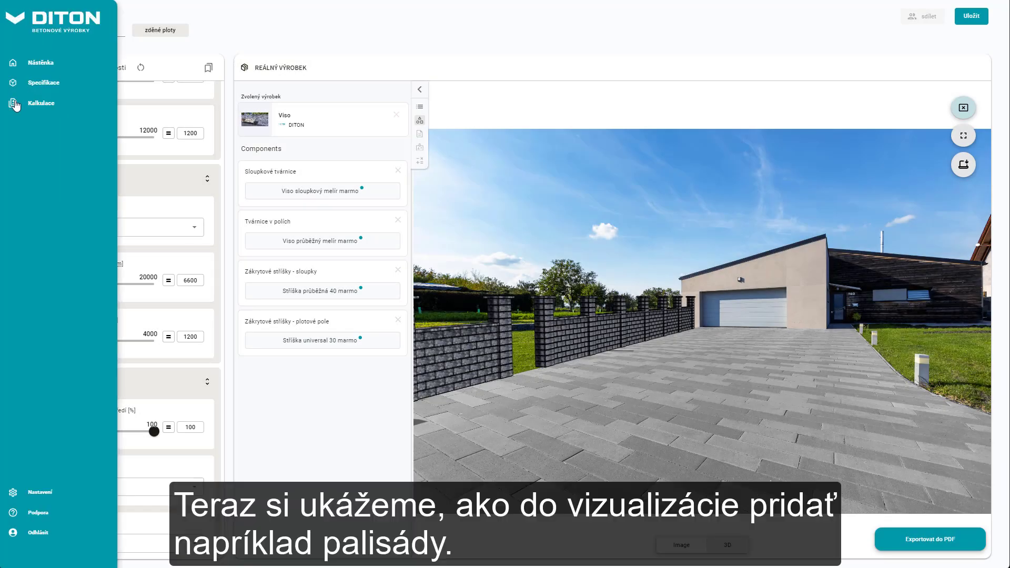
- Start a new palisády - kalkulace specification and open the product selection for its Palisáda component
{"action": "left_click", "coordinate": [16, 105]}
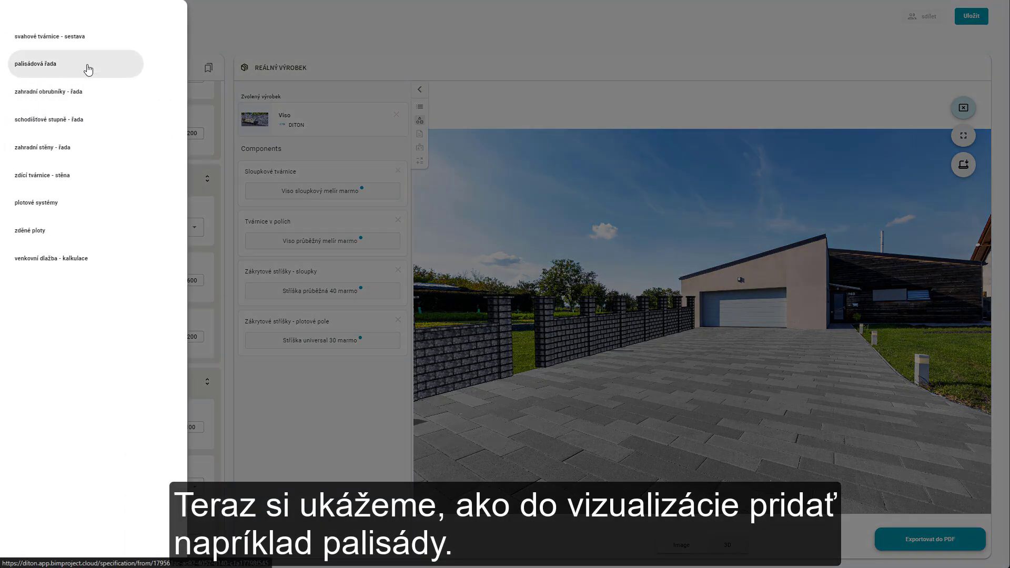
{"action": "left_click", "coordinate": [79, 65]}
{"action": "left_click", "coordinate": [382, 112]}
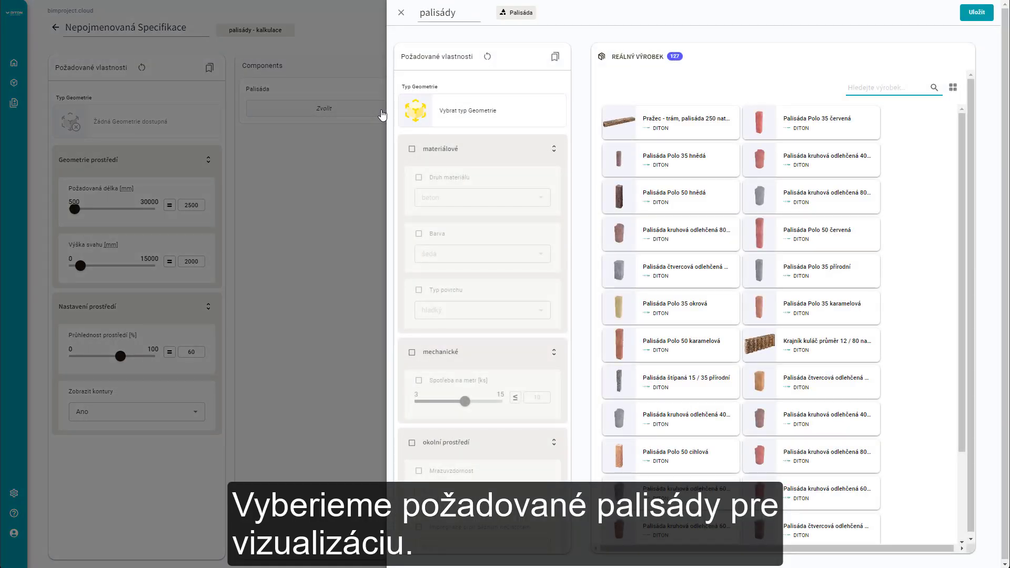
- Search the products for duro and assign Palisáda Duro 50 přírodní to the specification
{"action": "left_click", "coordinate": [859, 90]}
{"action": "type", "text": "duro"}
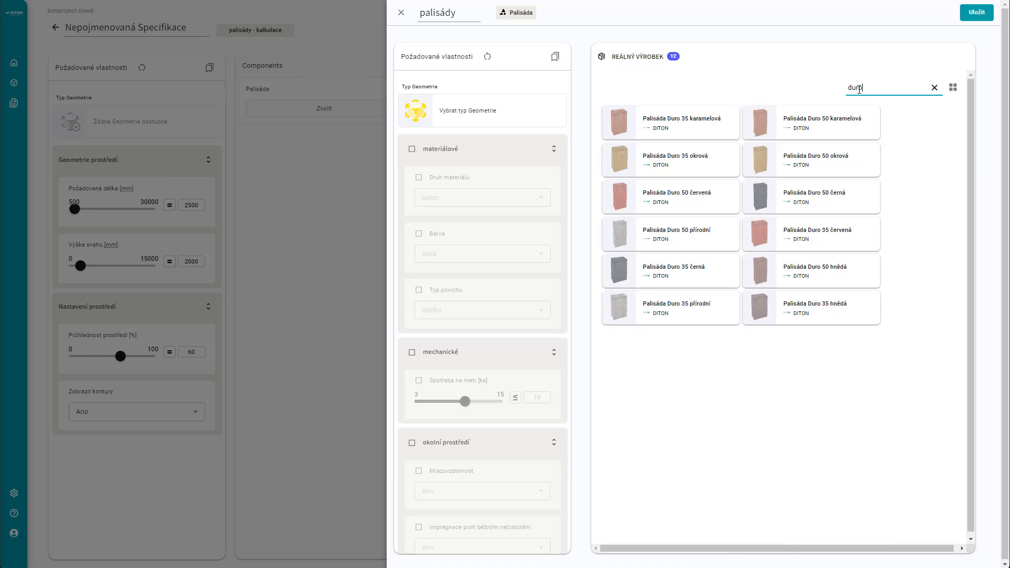
{"action": "left_click", "coordinate": [722, 237]}
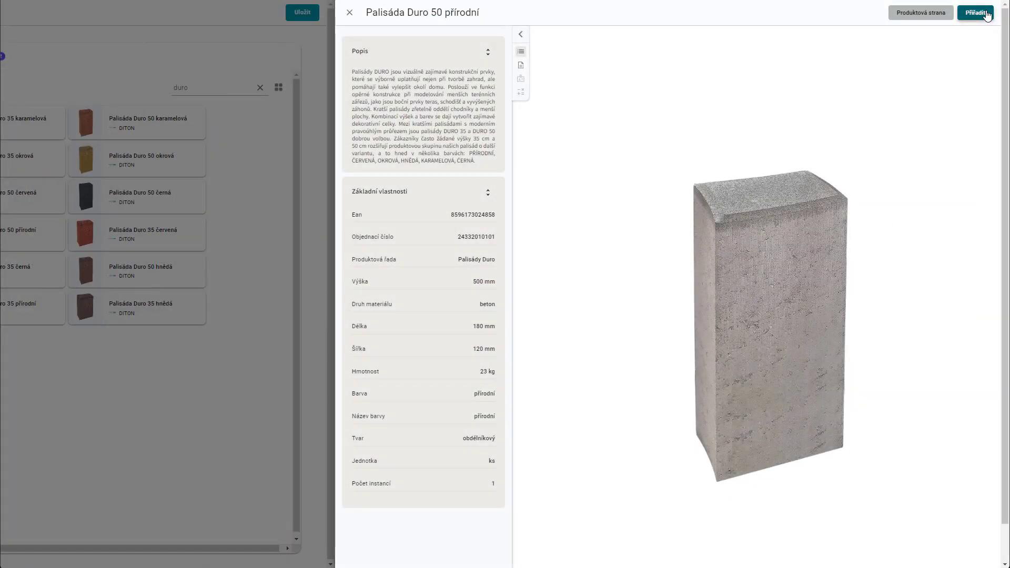
{"action": "left_click", "coordinate": [984, 12]}
{"action": "left_click", "coordinate": [986, 15]}
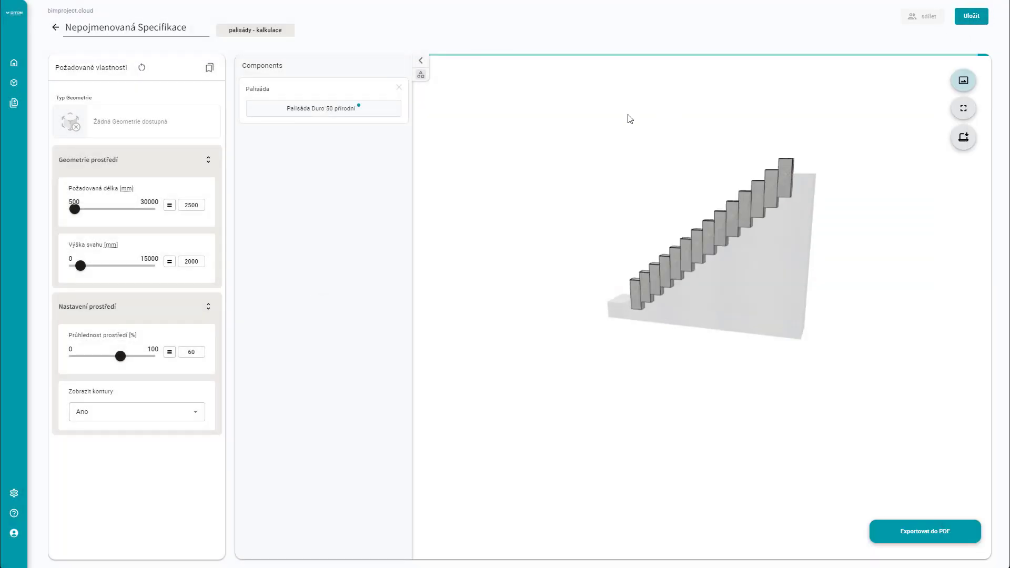
- Set the palisade row's required length to 7500 mm and the slope height to 200 mm
{"action": "double_click", "coordinate": [189, 206]}
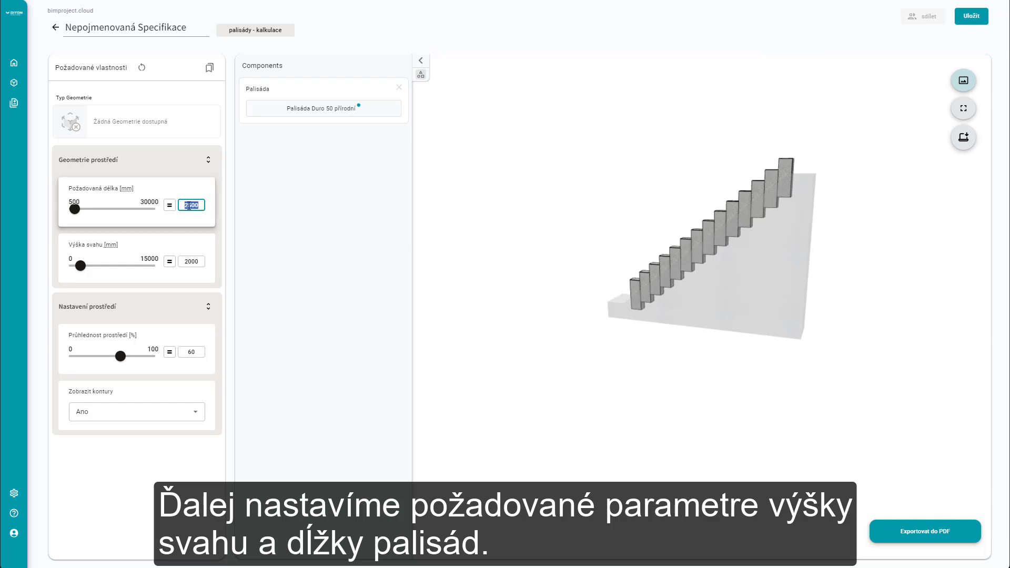
{"action": "type", "text": "7500"}
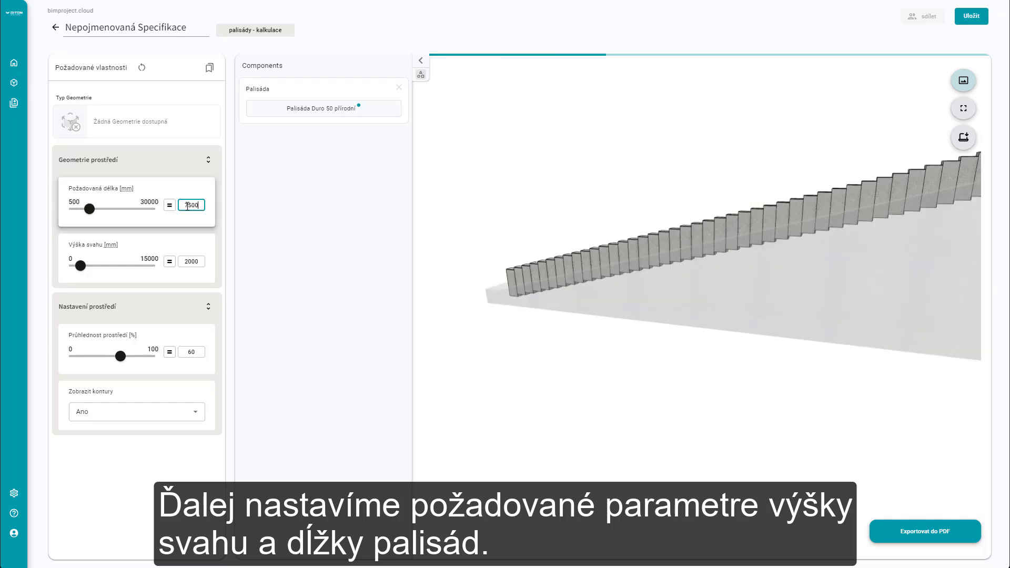
{"action": "double_click", "coordinate": [194, 260]}
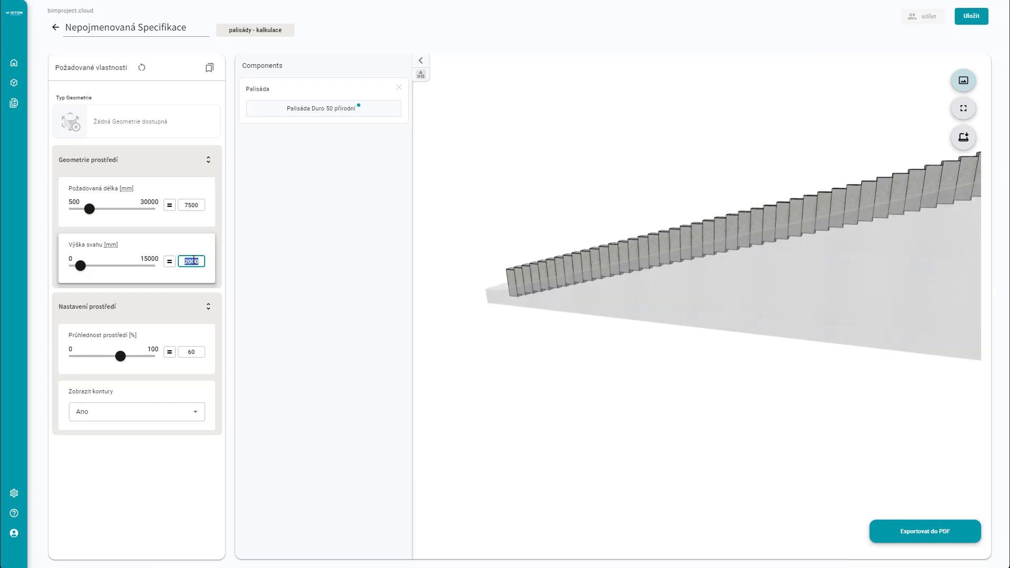
{"action": "type", "text": "200"}
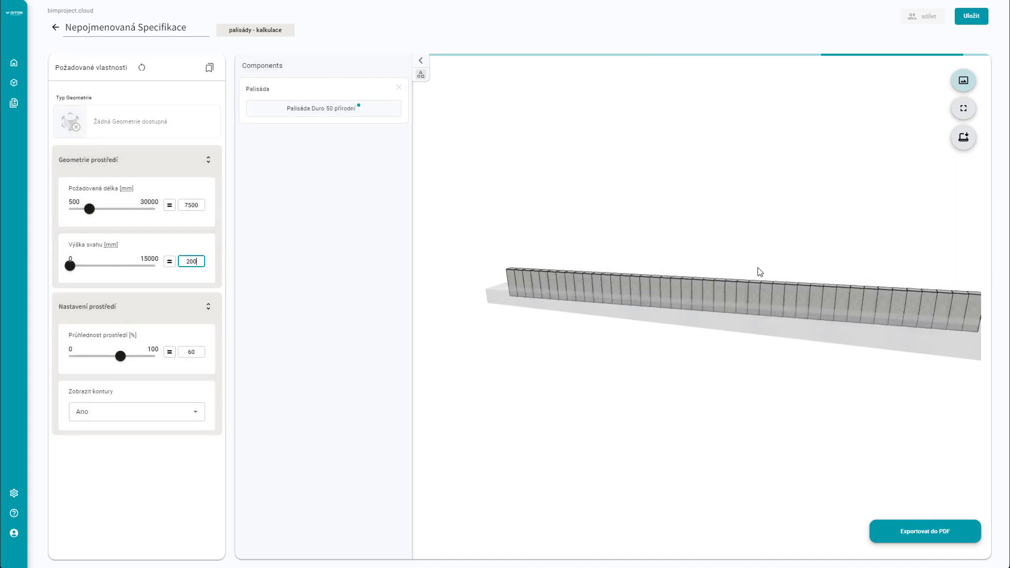
- Load the image zděné ploty.png as the background of the palisade scene
{"action": "left_click", "coordinate": [964, 82]}
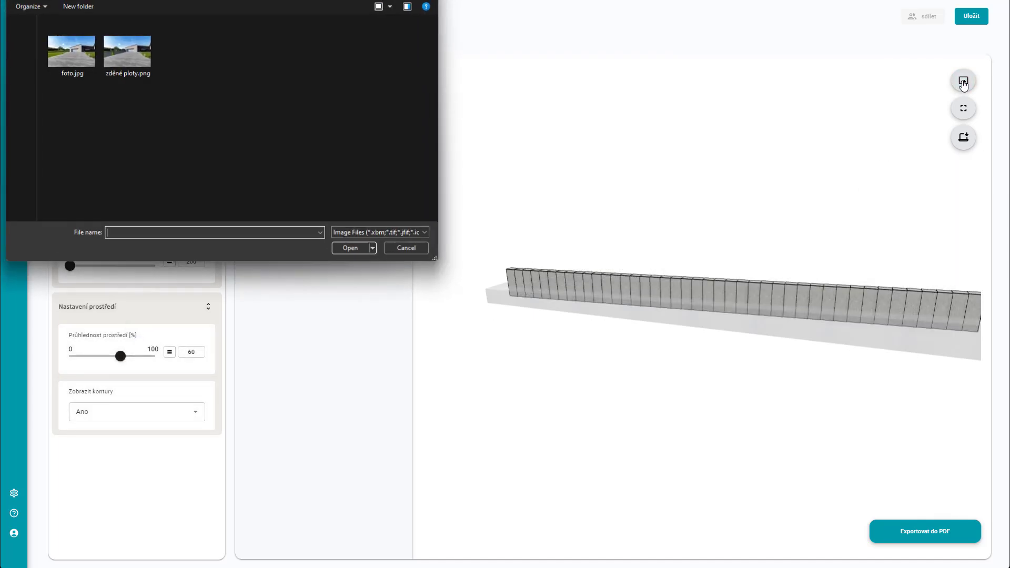
{"action": "left_click", "coordinate": [126, 51]}
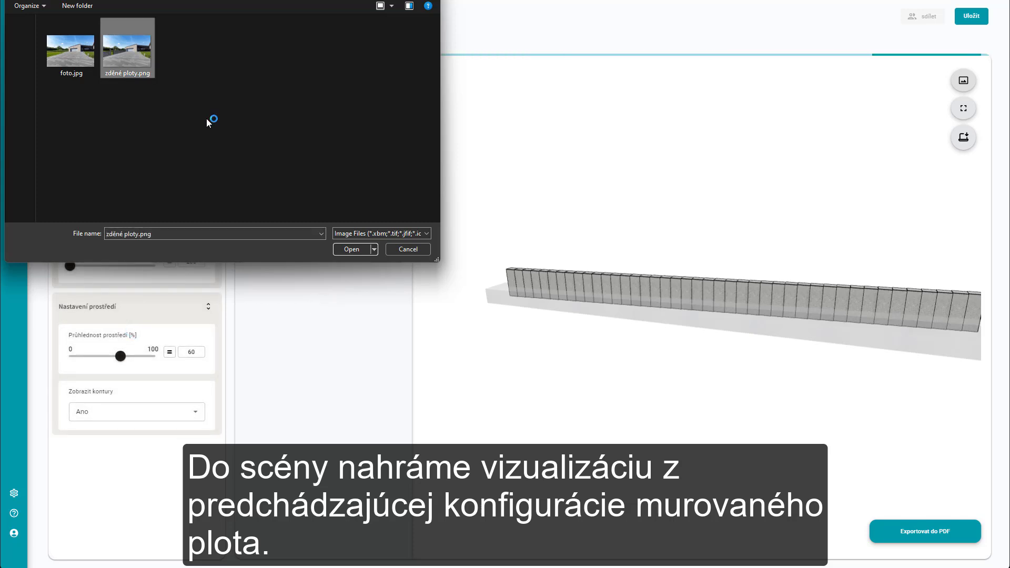
{"action": "left_click", "coordinate": [350, 250]}
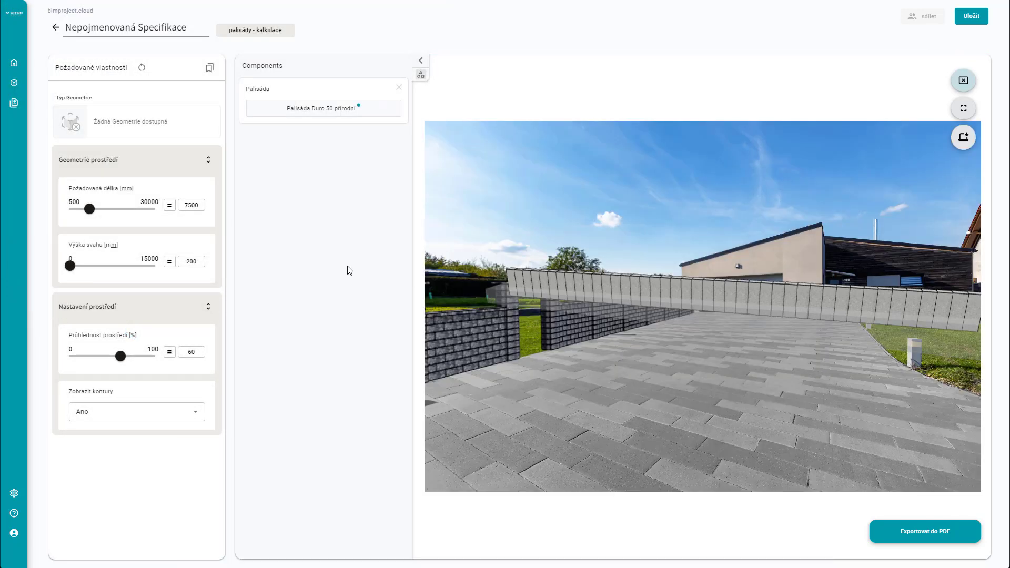
- Set the environment transparency to 100 % and fit the palisade row along the right edge of the paved driveway
{"action": "left_click_drag", "start_coordinate": [120, 356], "coordinate": [166, 361]}
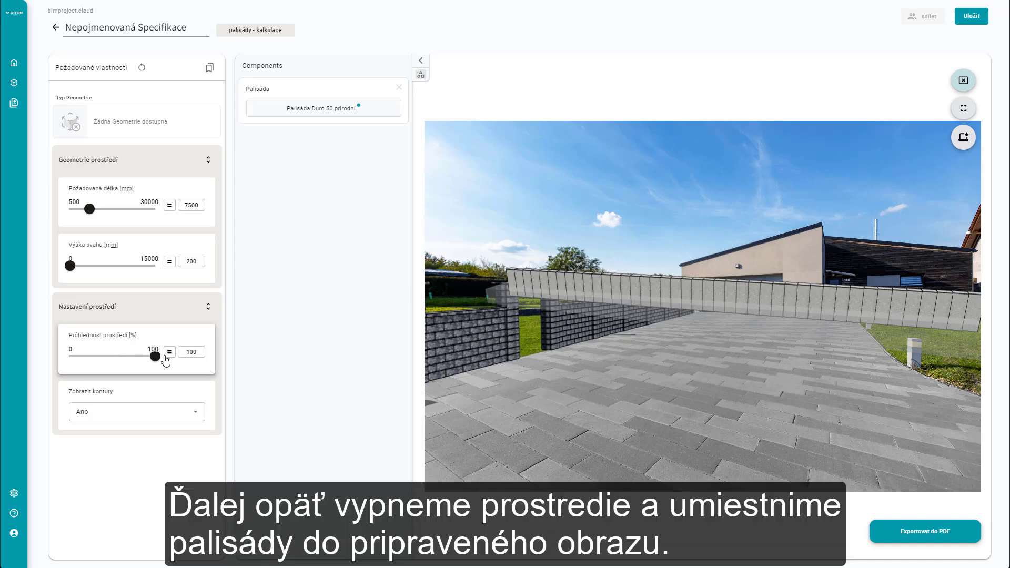
{"action": "left_click_drag", "start_coordinate": [595, 301], "coordinate": [912, 370]}
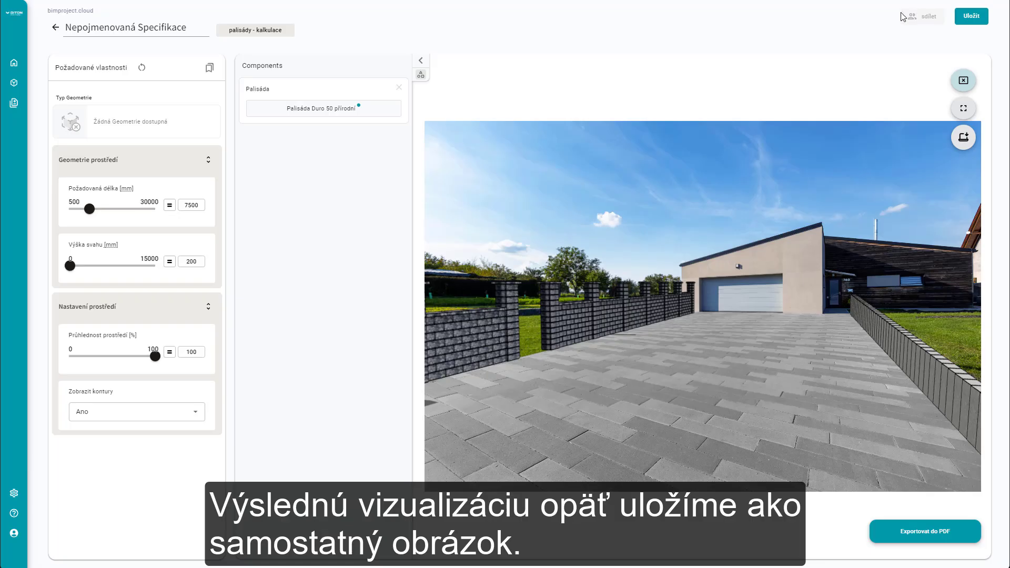
- Start a new venkovní dlažba - kalkulace specification and assign the Pavé I. 6 paving, found by searching for pavé
{"action": "left_click", "coordinate": [14, 103]}
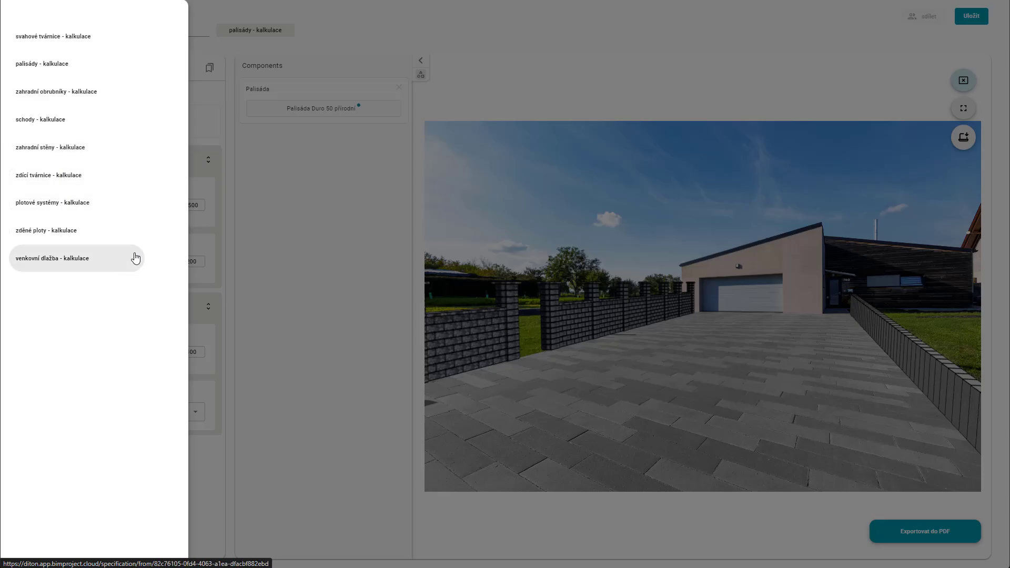
{"action": "left_click", "coordinate": [135, 256]}
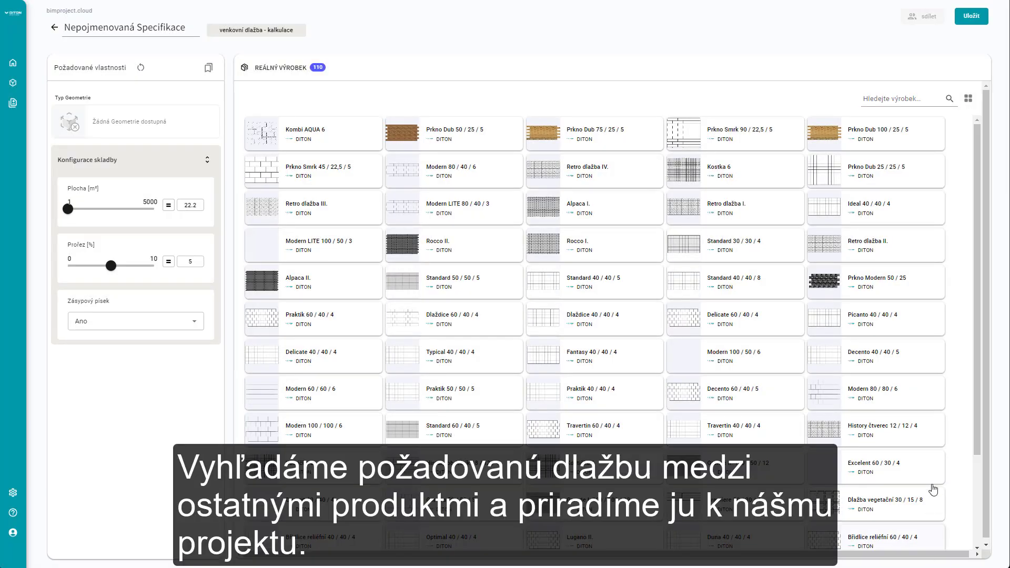
{"action": "left_click", "coordinate": [897, 101]}
{"action": "type", "text": "pavé"}
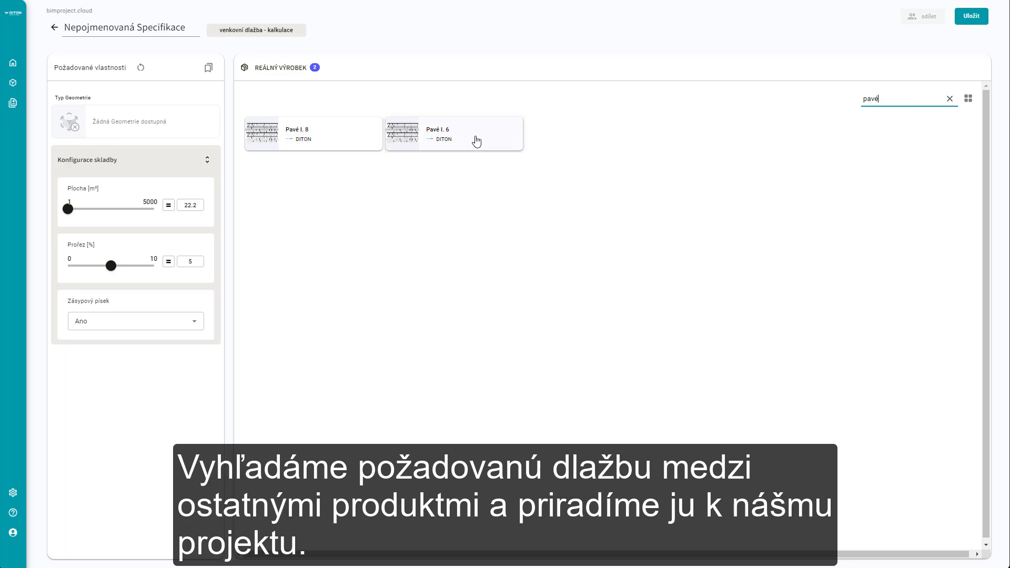
{"action": "left_click", "coordinate": [474, 141]}
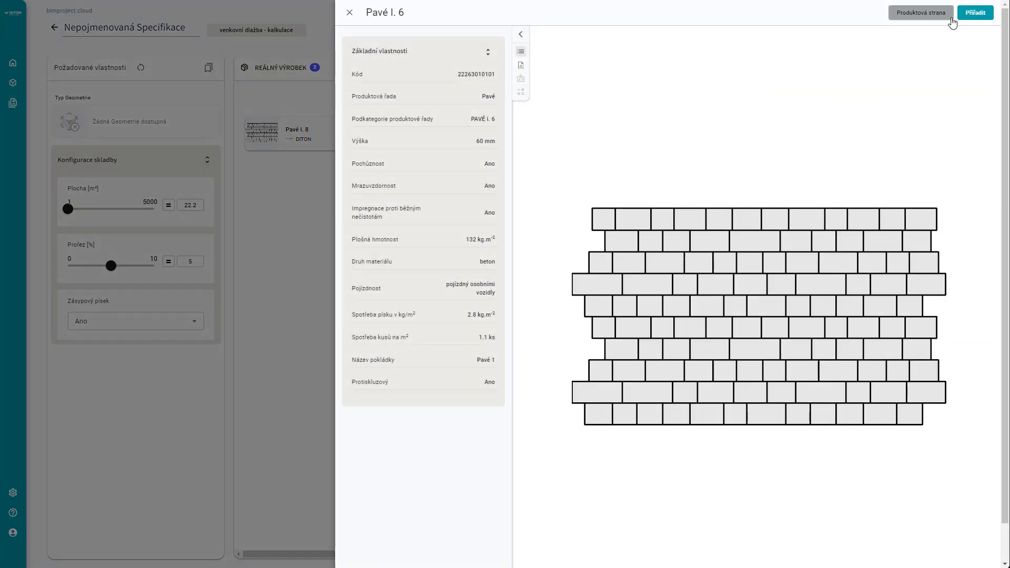
{"action": "left_click", "coordinate": [977, 13]}
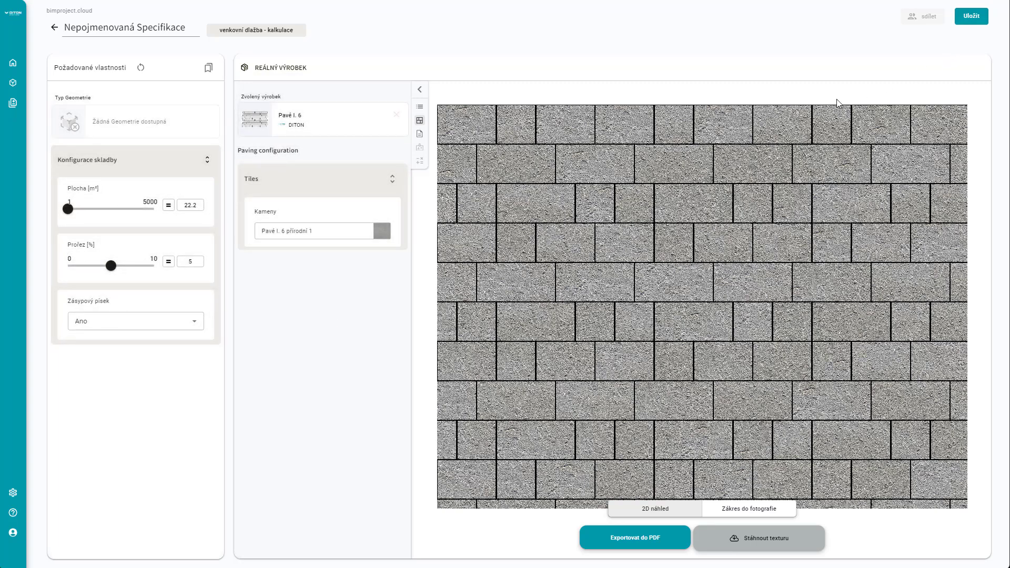
- Choose the stone Pavé I. 6 acero 1 for the paving and set the area to 90 m²
{"action": "left_click", "coordinate": [390, 230]}
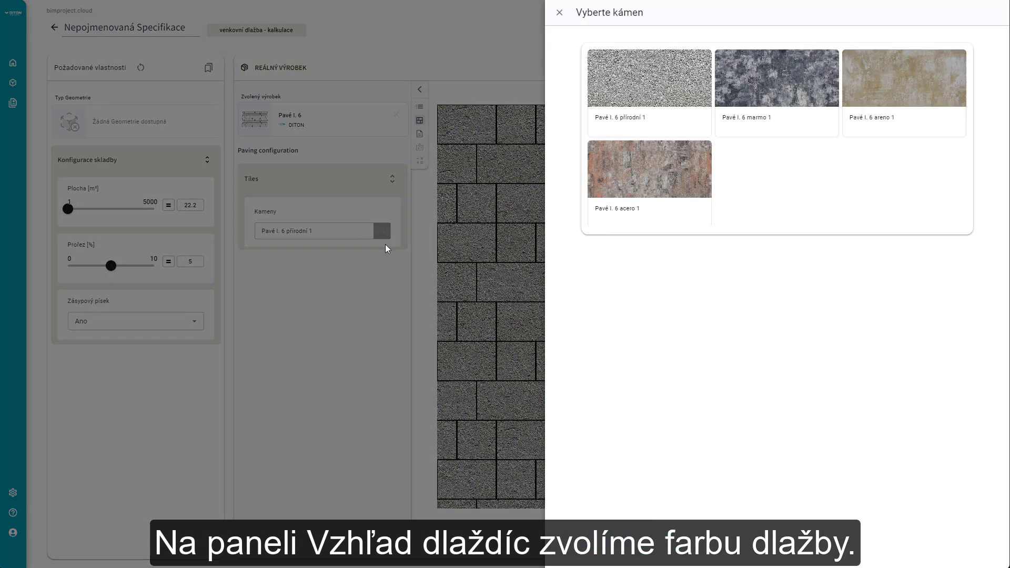
{"action": "left_click", "coordinate": [702, 174]}
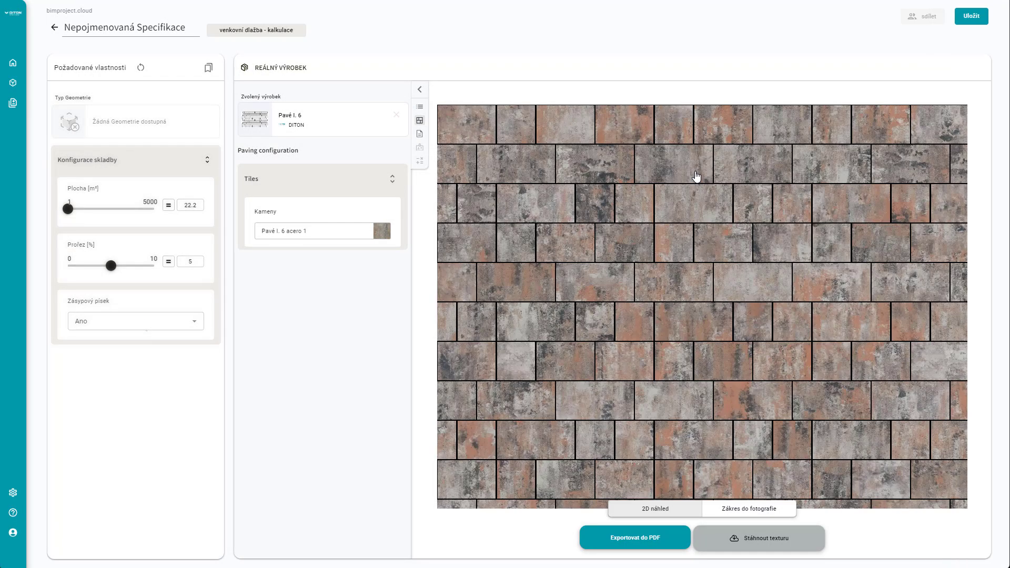
{"action": "double_click", "coordinate": [188, 206]}
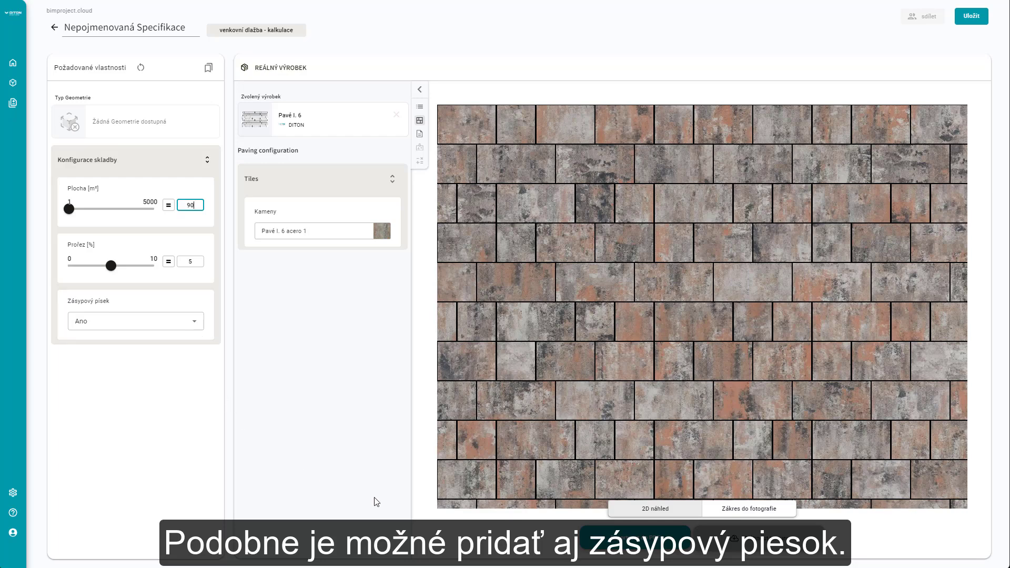
- Switch the paving view to Zákres do fotografie and load palisádová řada.png as the background
{"action": "left_click", "coordinate": [753, 511]}
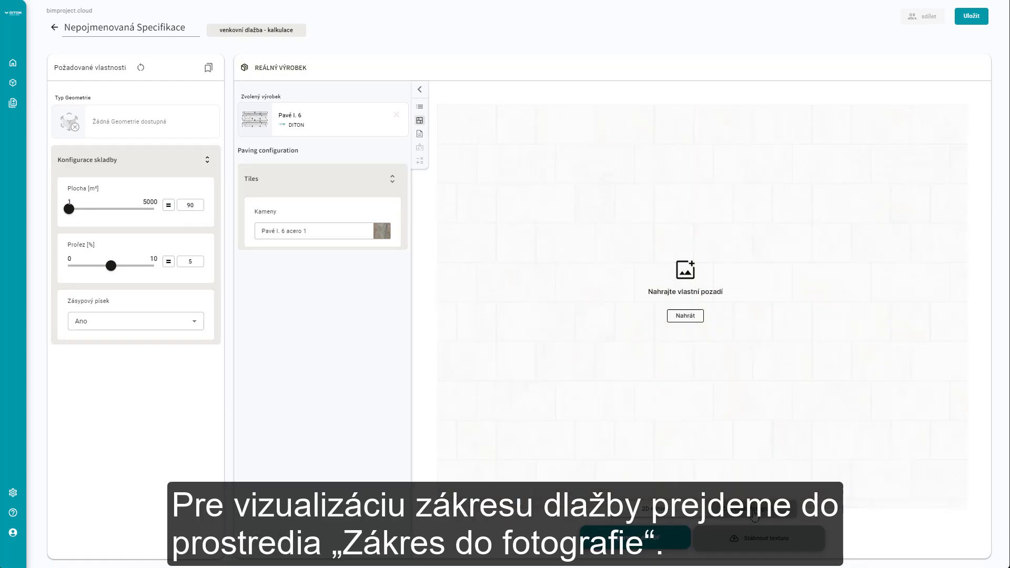
{"action": "left_click", "coordinate": [696, 322]}
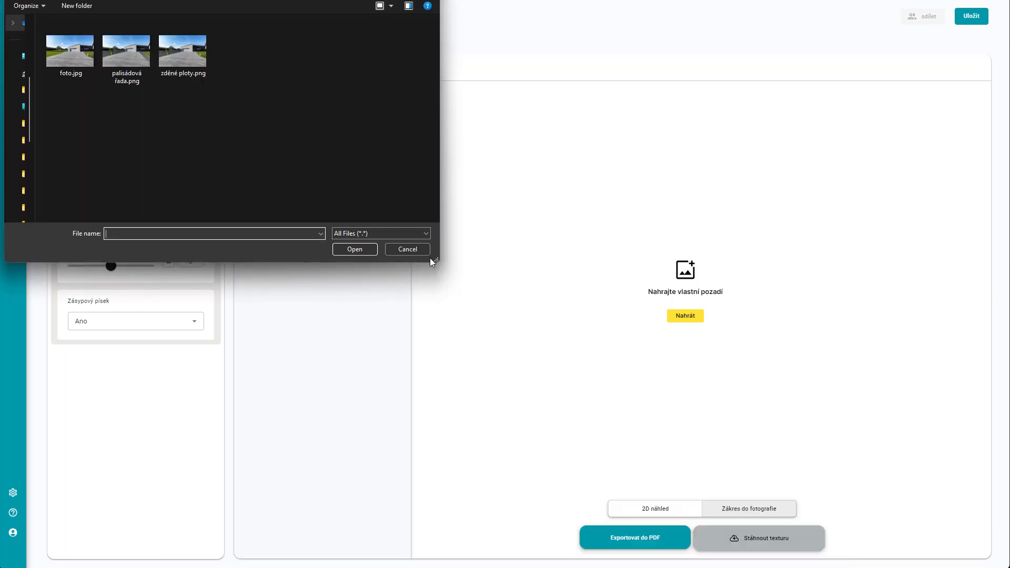
{"action": "left_click", "coordinate": [120, 59]}
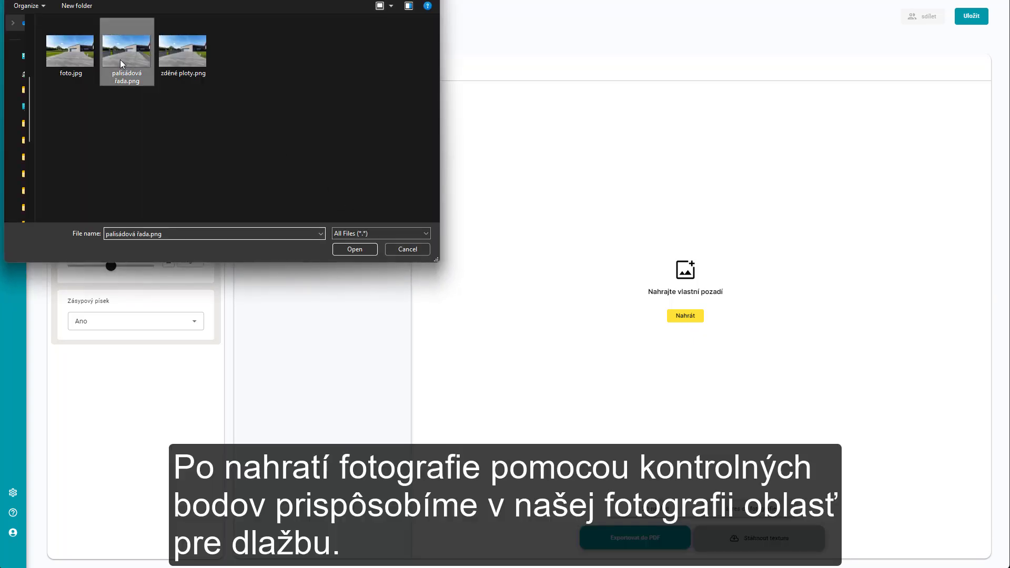
{"action": "left_click", "coordinate": [354, 250]}
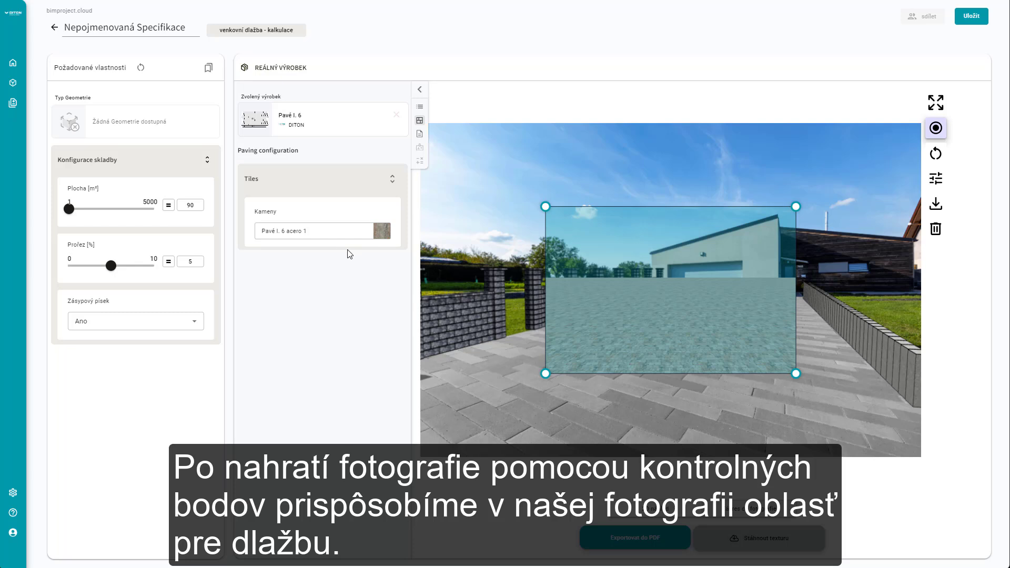
{"action": "left_click_drag", "start_coordinate": [546, 373], "coordinate": [468, 395]}
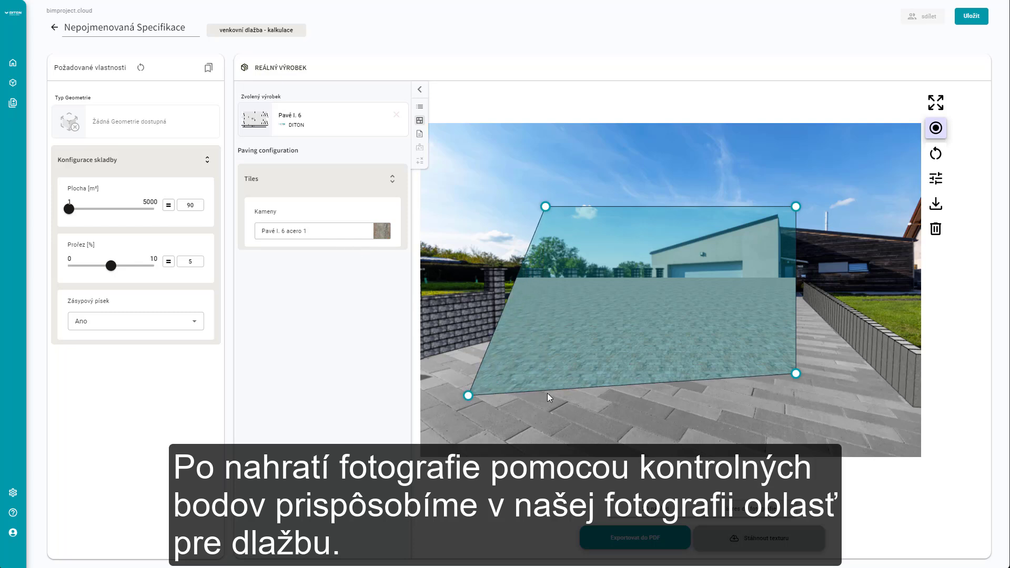
{"action": "left_click", "coordinate": [627, 319]}
{"action": "left_click", "coordinate": [589, 246]}
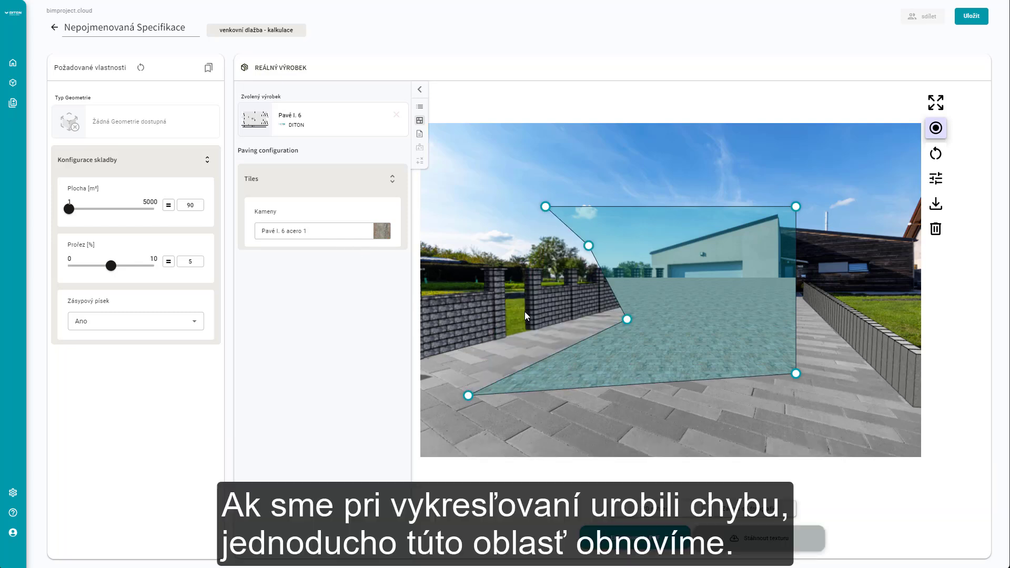
{"action": "left_click", "coordinate": [525, 311]}
{"action": "left_click", "coordinate": [754, 324]}
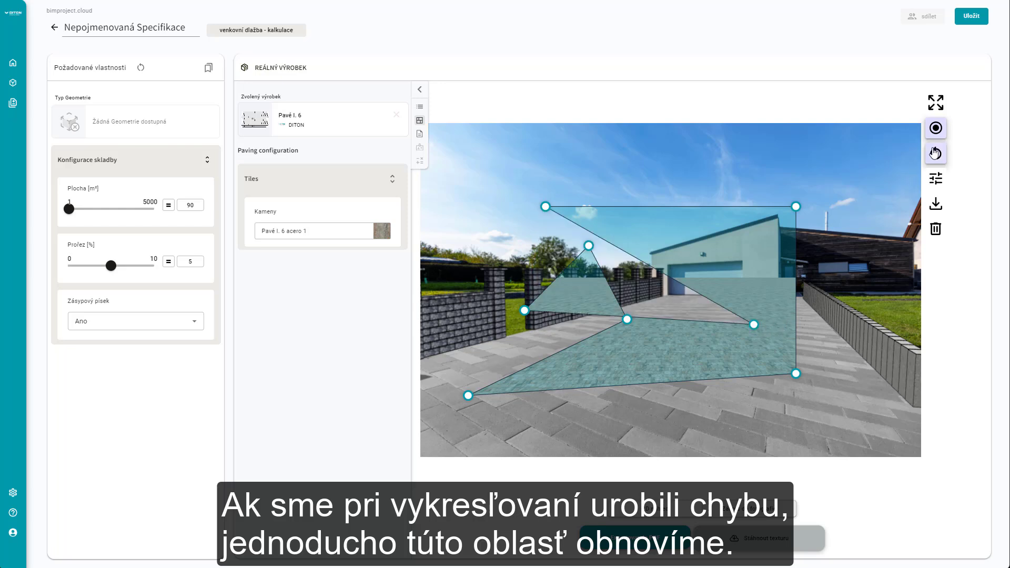
- Reset the drawn area and, in the enlarged view, outline the whole driveway between the fence, house and palisades as the paving area
{"action": "left_click", "coordinate": [935, 154]}
{"action": "left_click", "coordinate": [940, 109]}
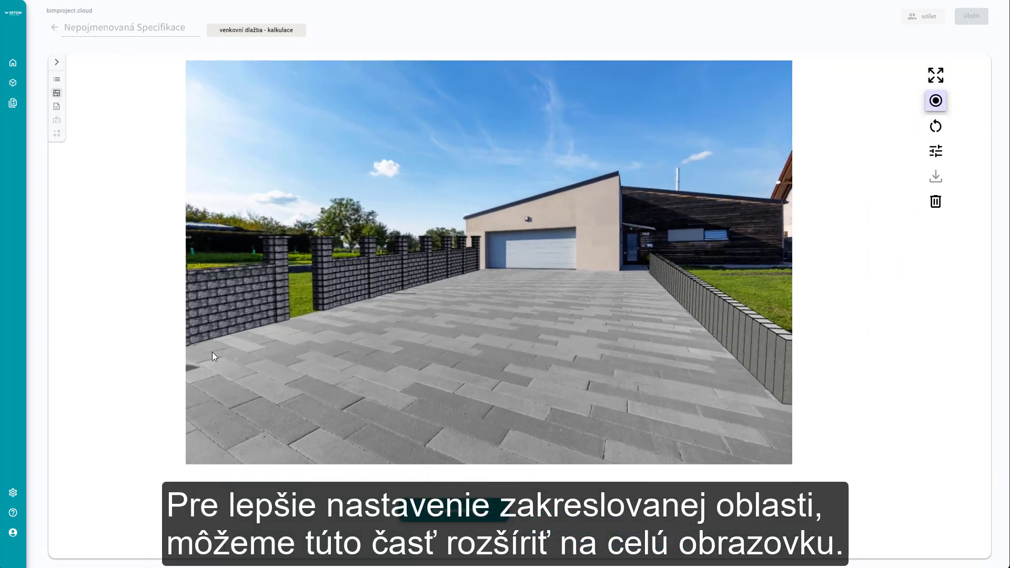
{"action": "left_click", "coordinate": [186, 347]}
{"action": "left_click", "coordinate": [480, 268]}
{"action": "left_click", "coordinate": [487, 268]}
{"action": "left_click", "coordinate": [576, 269]}
{"action": "left_click", "coordinate": [619, 271]}
{"action": "left_click", "coordinate": [646, 270]}
{"action": "left_click", "coordinate": [783, 404]}
{"action": "left_click", "coordinate": [792, 403]}
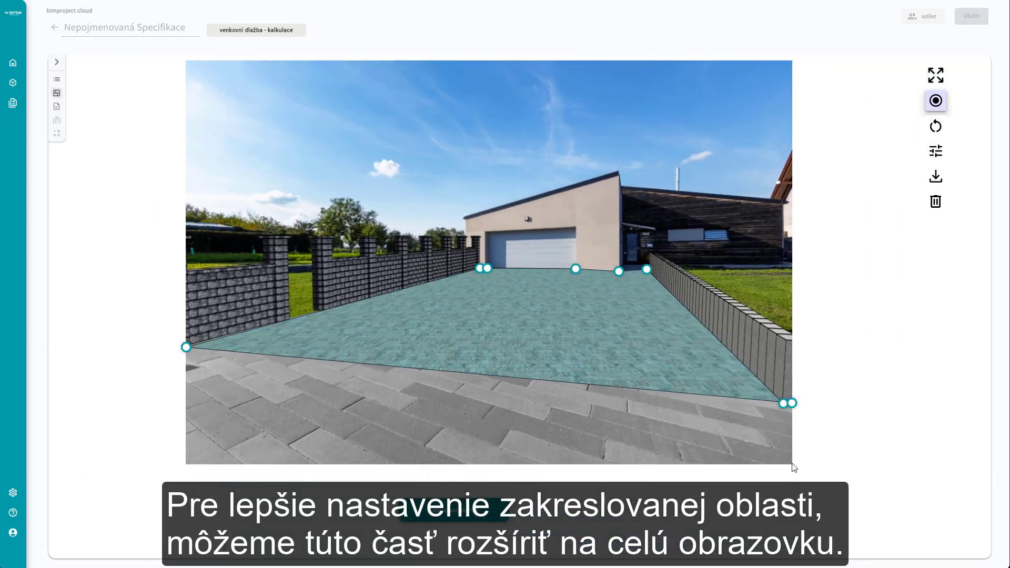
{"action": "left_click_drag", "start_coordinate": [796, 468], "coordinate": [797, 469]}
{"action": "left_click_drag", "start_coordinate": [183, 348], "coordinate": [183, 347]}
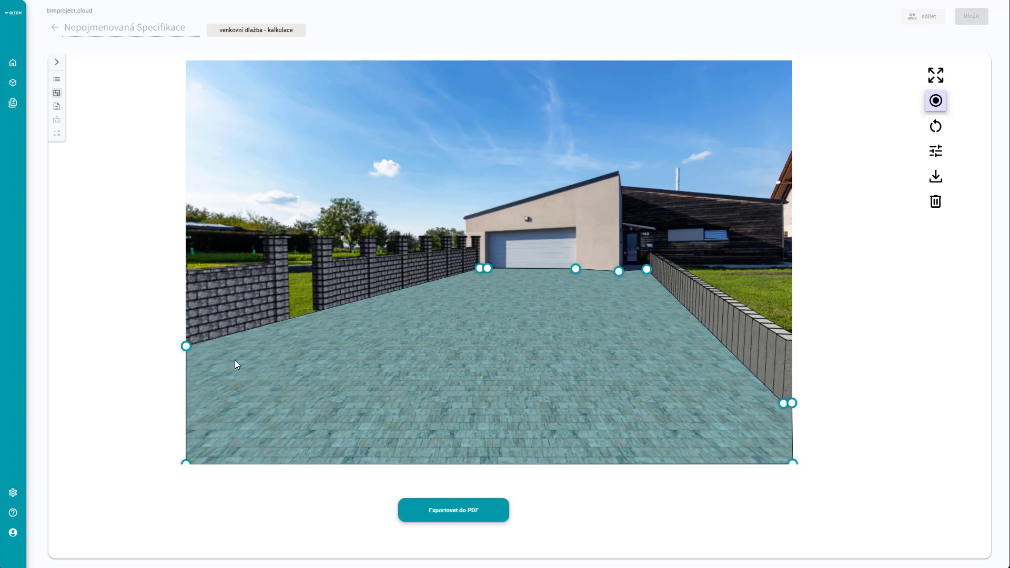
- Hide the outline points and adjust the paving texture's perspective: enlarge the texture, raise the horizon height slightly and rotate the texture slightly
{"action": "left_click", "coordinate": [936, 103]}
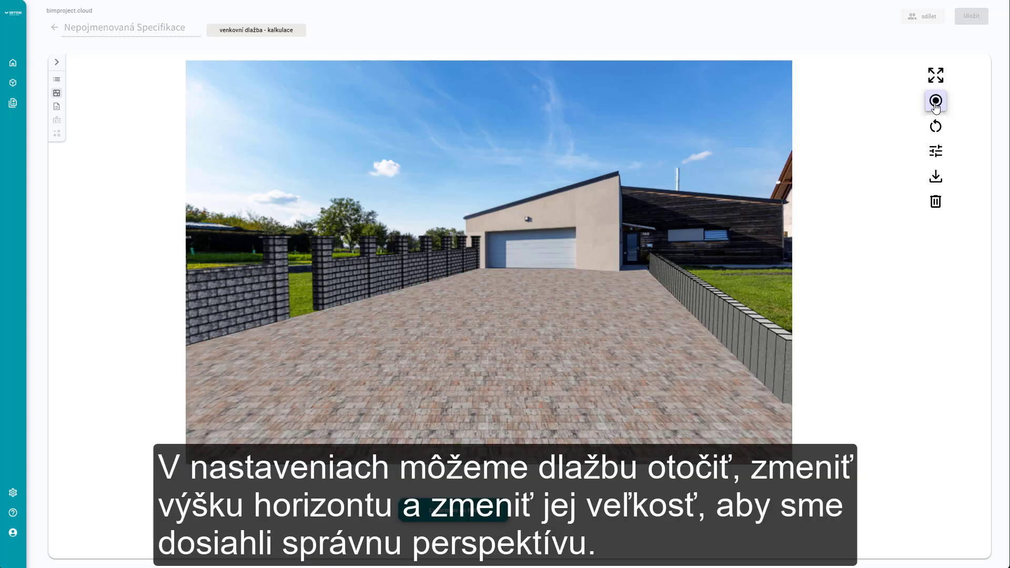
{"action": "left_click", "coordinate": [934, 160]}
{"action": "left_click_drag", "start_coordinate": [831, 88], "coordinate": [852, 88]}
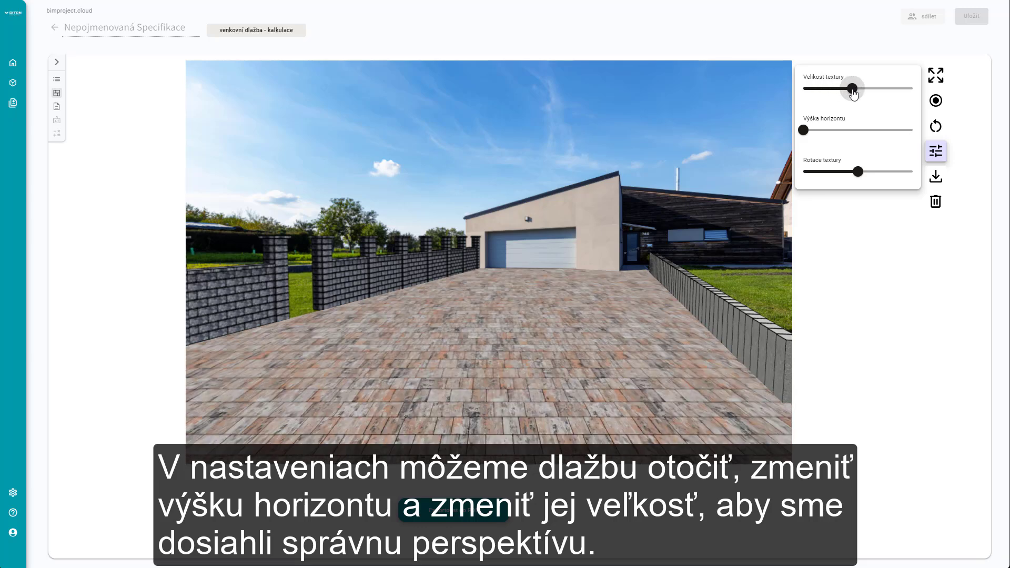
{"action": "mouse_move", "coordinate": [858, 173]}
{"action": "left_mouse_down"}
{"action": "mouse_move", "coordinate": [849, 174]}
{"action": "mouse_move", "coordinate": [872, 179]}
{"action": "left_mouse_up"}
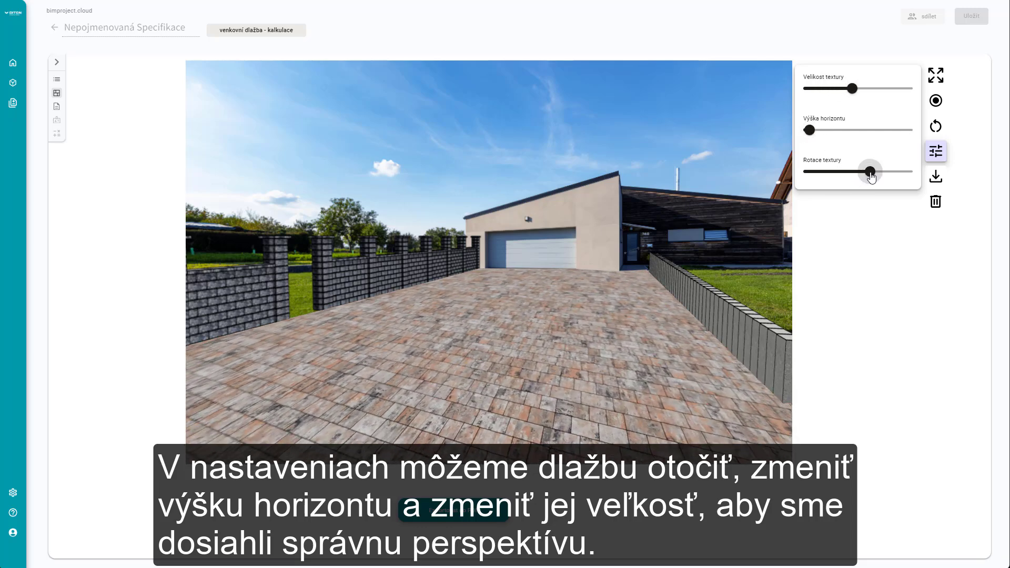
- Change the paving stone to Pavé I. 6 marmo 1 and close the texture settings
{"action": "left_click", "coordinate": [57, 62]}
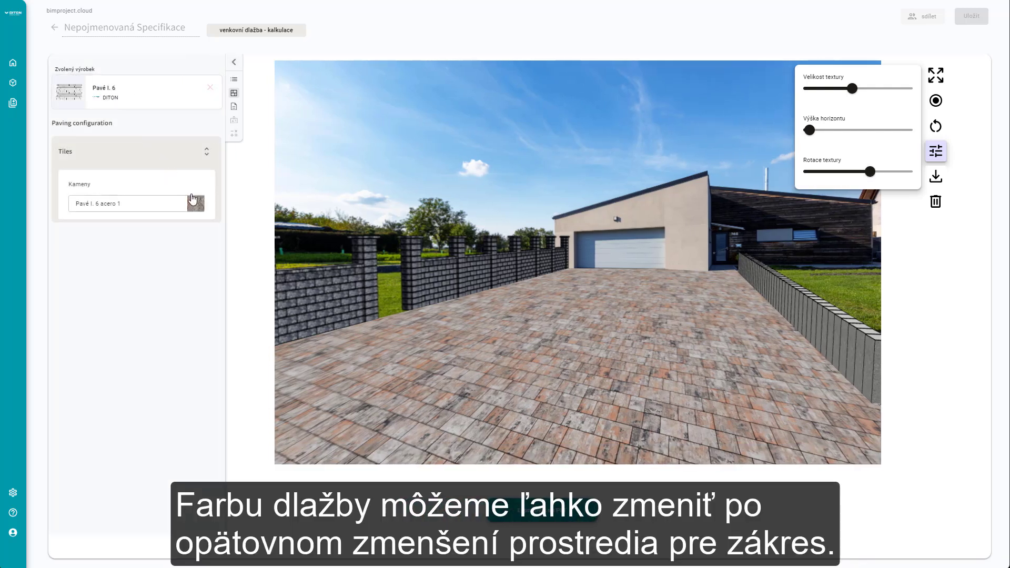
{"action": "left_click", "coordinate": [195, 204]}
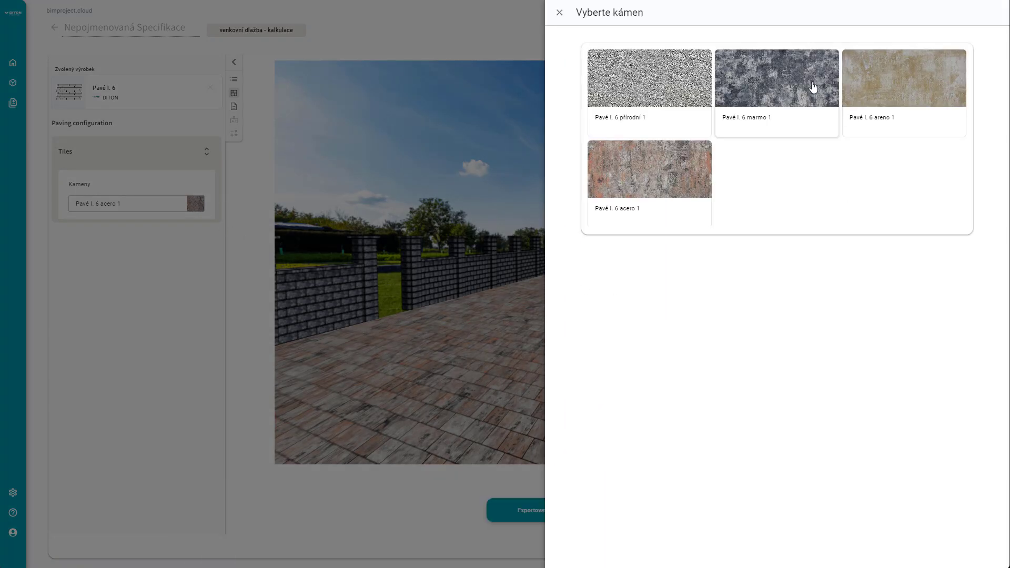
{"action": "left_click", "coordinate": [811, 91]}
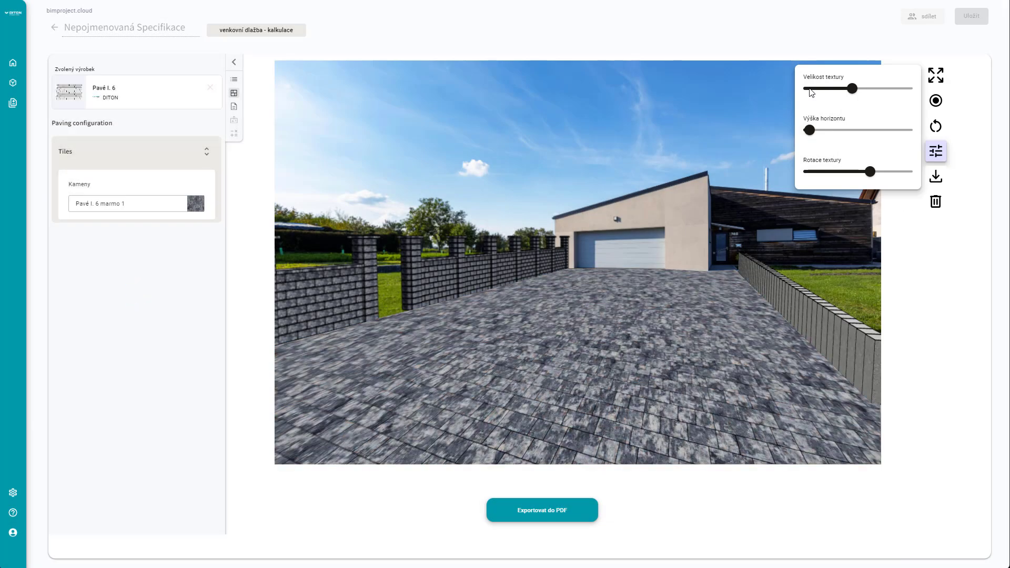
{"action": "left_click", "coordinate": [935, 155]}
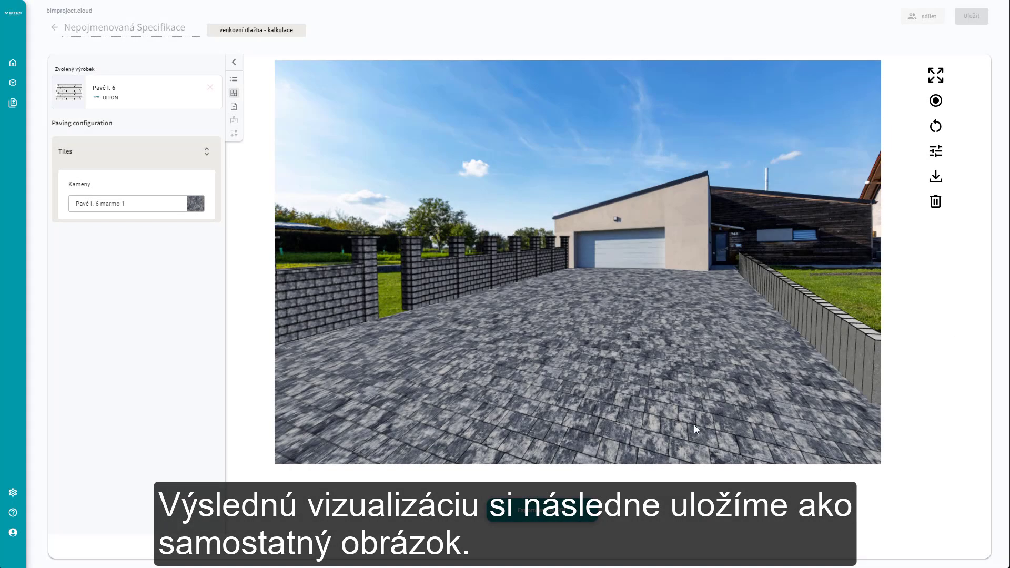
- Export the paving design to PDF with the project name Moje dlažba and view the material and price list on its second page
{"action": "left_click", "coordinate": [555, 520]}
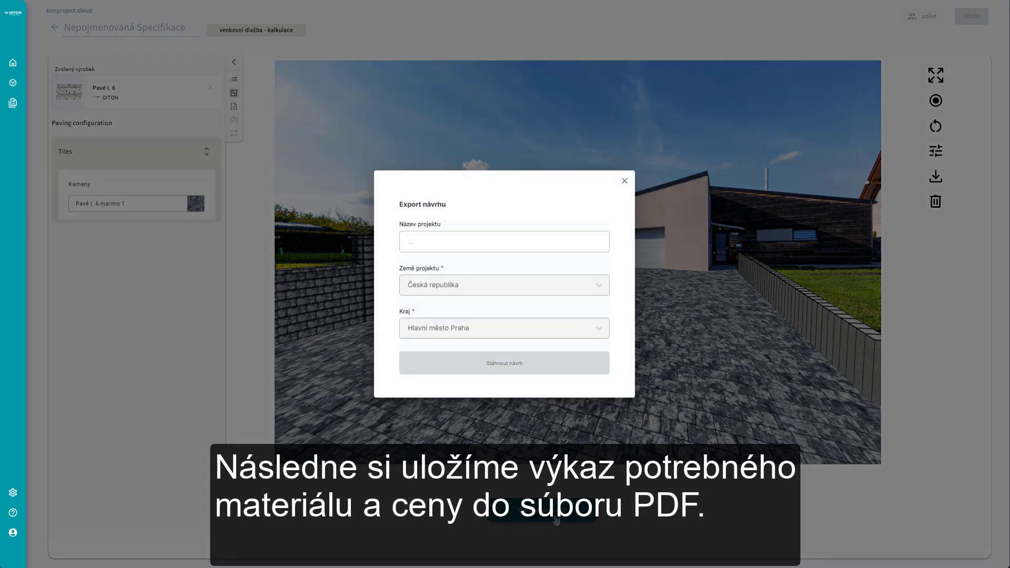
{"action": "left_click", "coordinate": [519, 246]}
{"action": "type", "text": "Moje dlažba"}
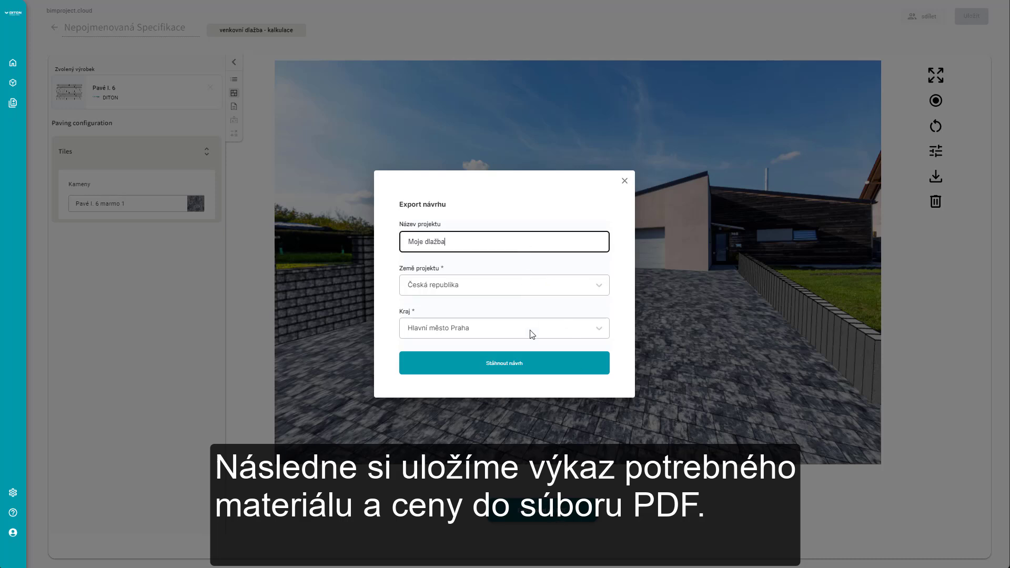
{"action": "left_click", "coordinate": [531, 366]}
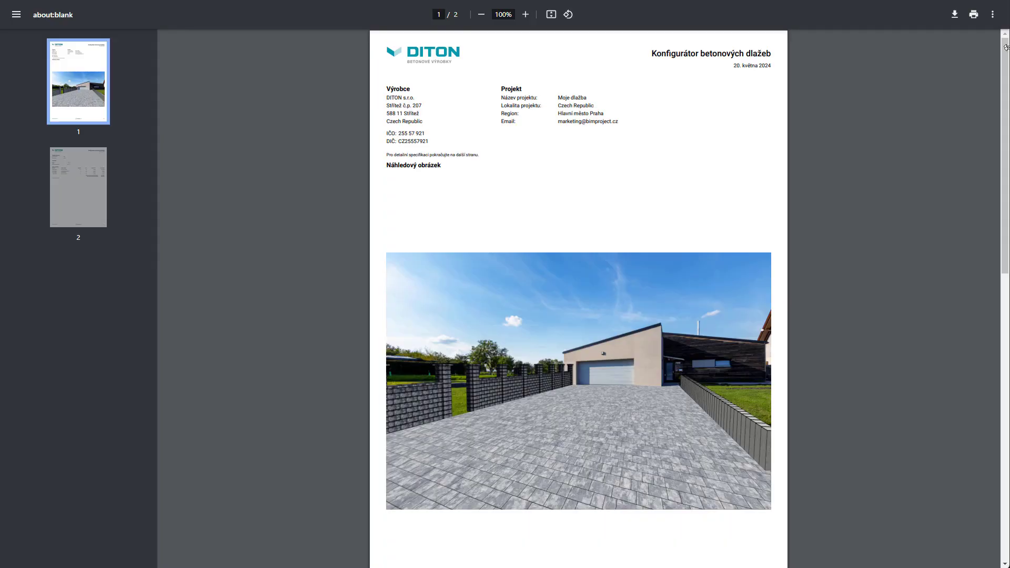
{"action": "left_click_drag", "start_coordinate": [1006, 70], "coordinate": [1006, 199]}
{"action": "scroll", "coordinate": [579, 295], "scroll_direction": "down", "scroll_amount": 6}
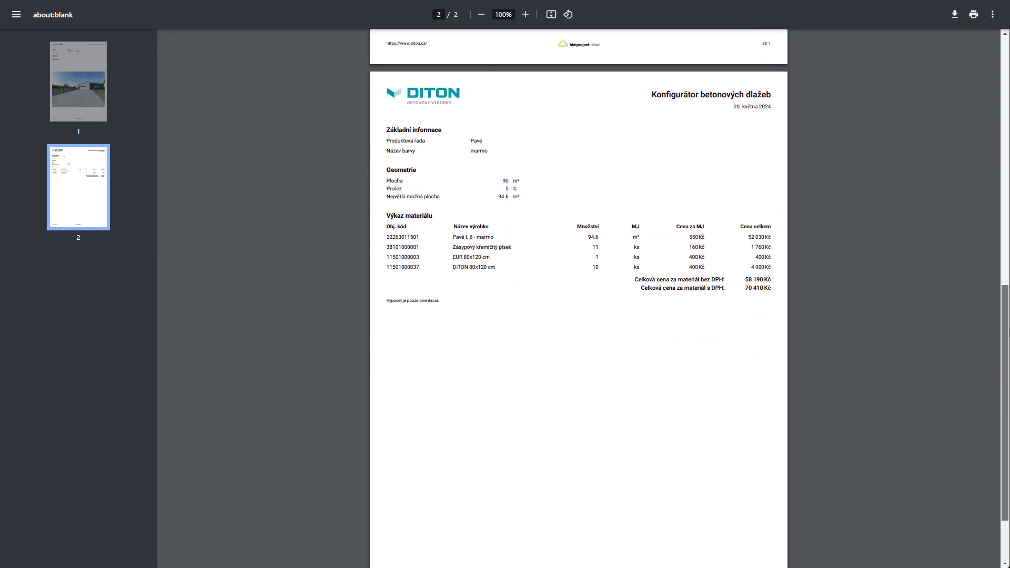